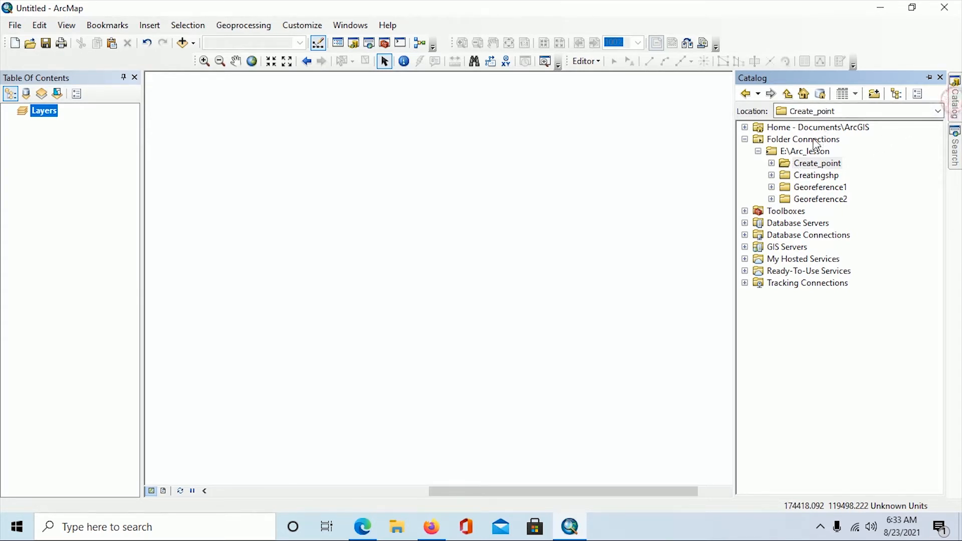
# Step: Add the raster img021.tif from the Create_point folder to the map and dismiss the spatial reference warning
pyautogui.click(802, 165)
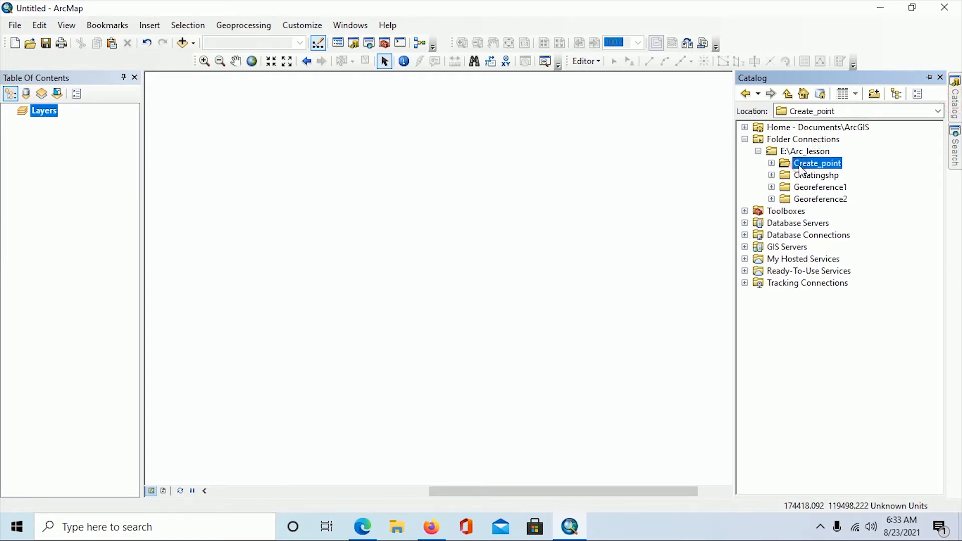
pyautogui.click(772, 164)
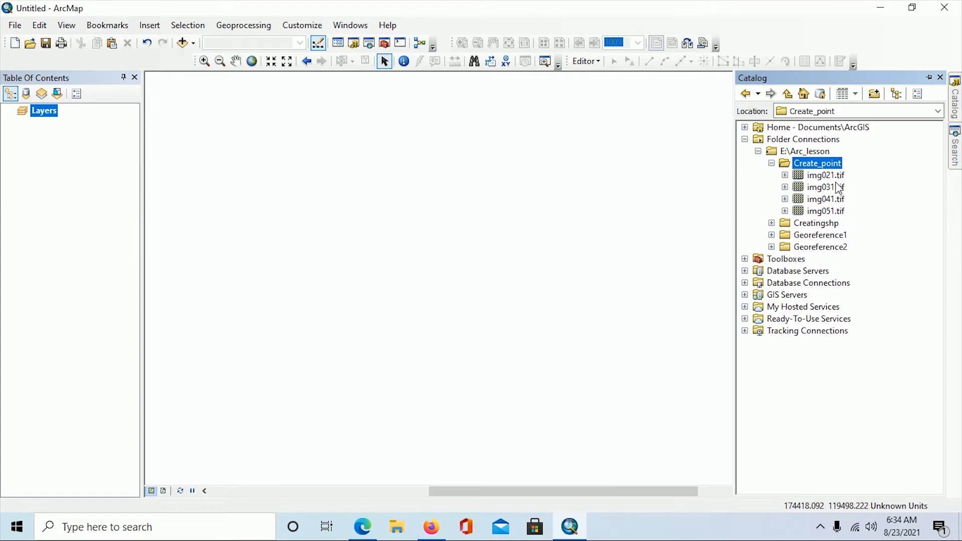
pyautogui.click(802, 178)
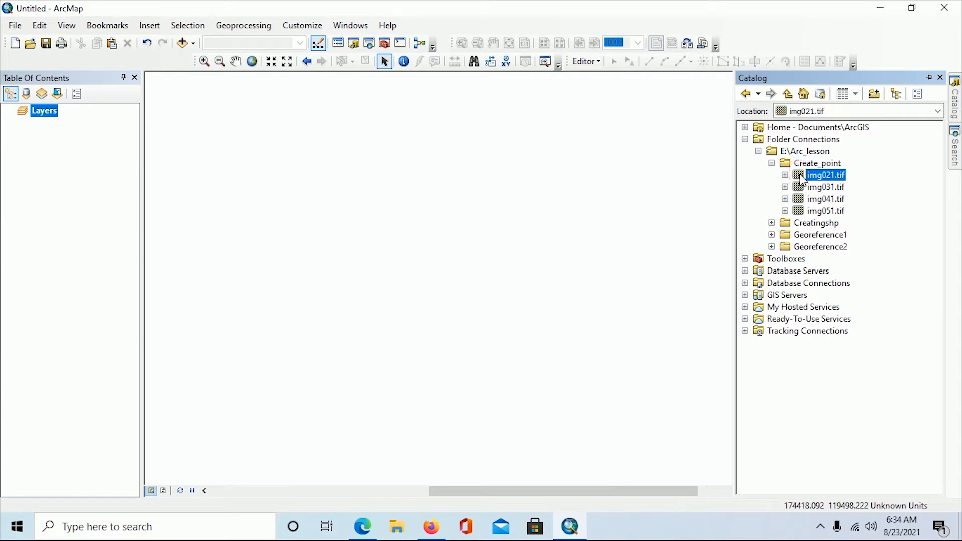
pyautogui.moveTo(802, 179)
pyautogui.mouseDown()
pyautogui.moveTo(625, 196)
pyautogui.moveTo(509, 192)
pyautogui.mouseUp()
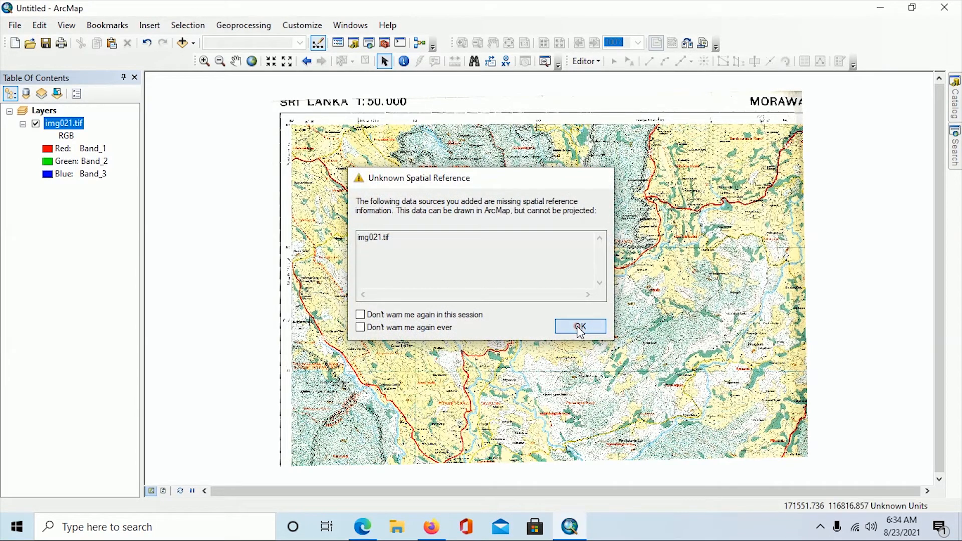
pyautogui.click(581, 326)
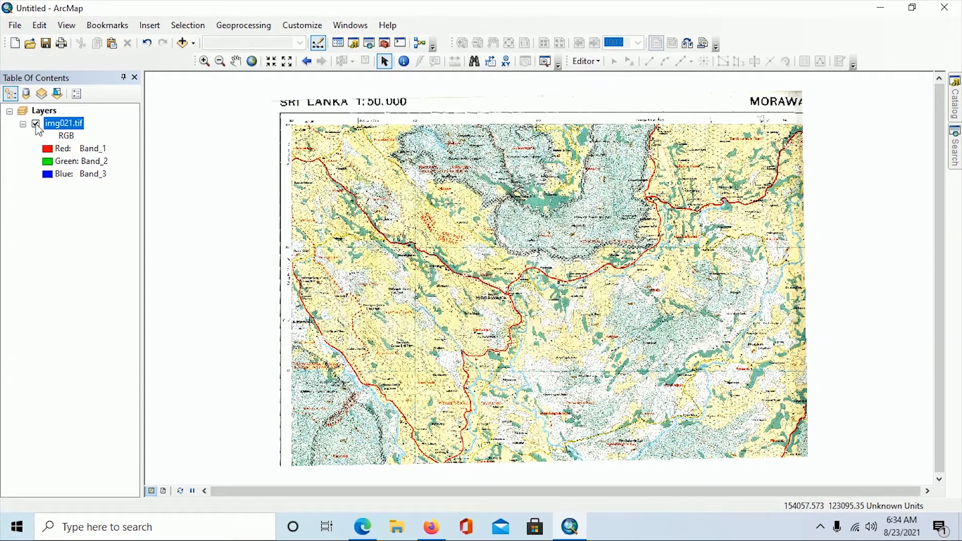
# Step: Switch the img021.tif layer's visibility off and on again to check its display
pyautogui.click(36, 124)
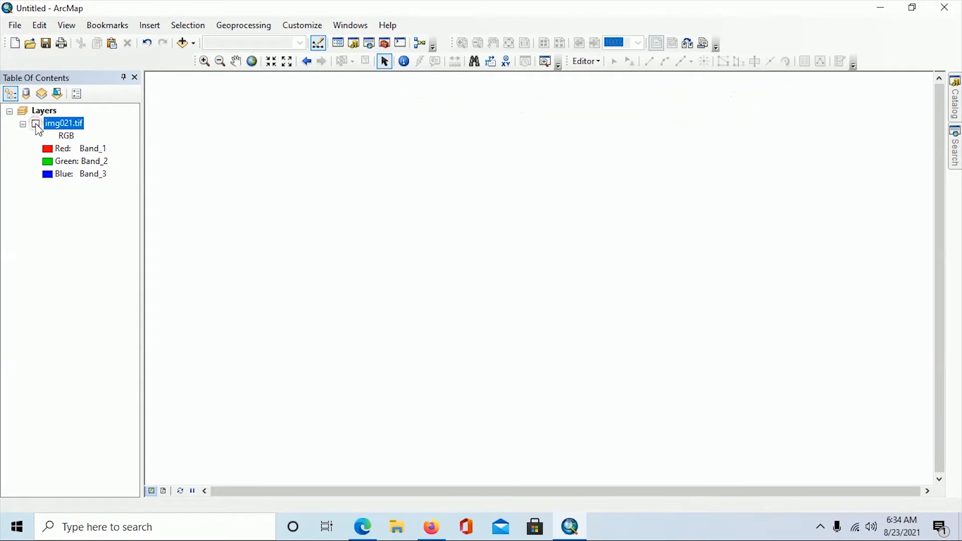
pyautogui.click(36, 124)
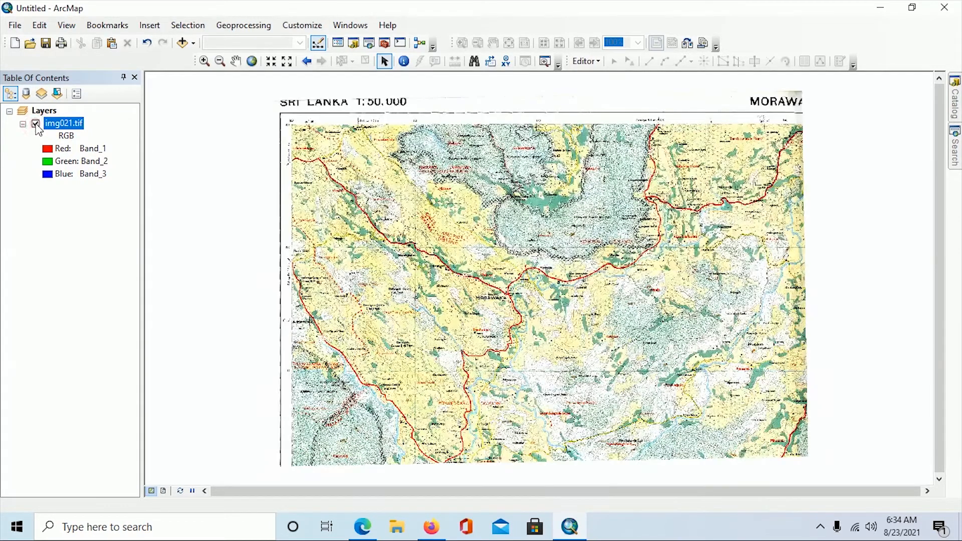
pyautogui.click(36, 124)
pyautogui.click(36, 124)
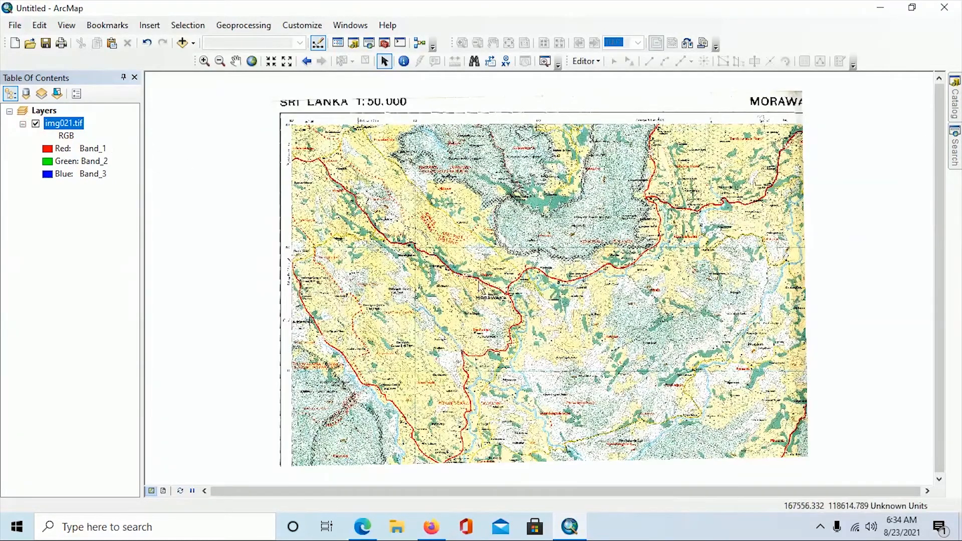
# Step: Start a new shapefile in the Create_point folder, naming it Place_Name with feature type Point
pyautogui.click(206, 62)
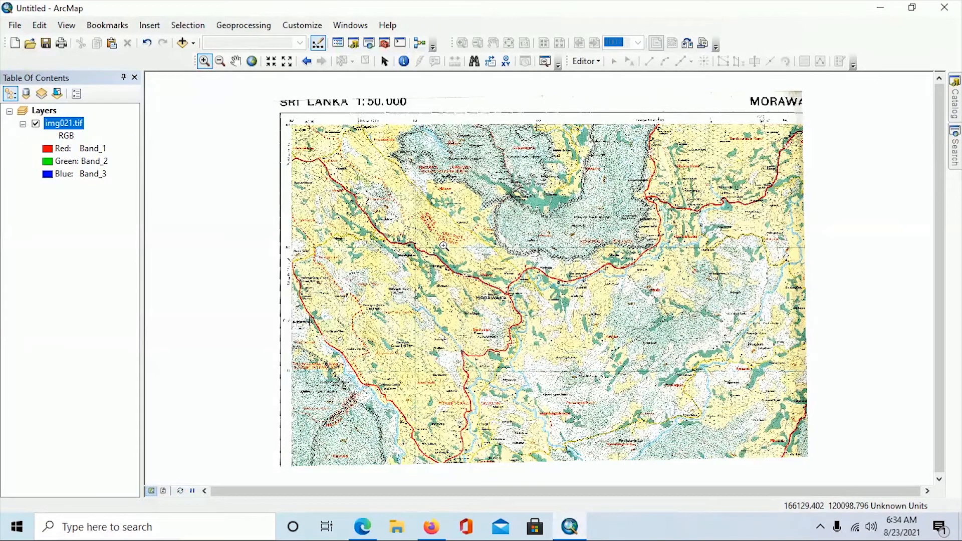
pyautogui.moveTo(443, 246); pyautogui.dragTo(574, 361)
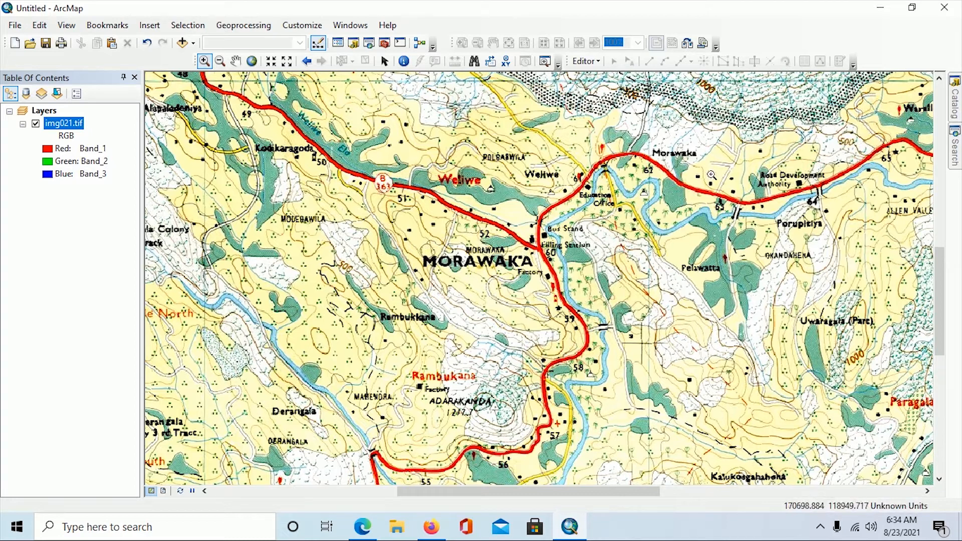
pyautogui.moveTo(957, 105)
pyautogui.click(956, 104)
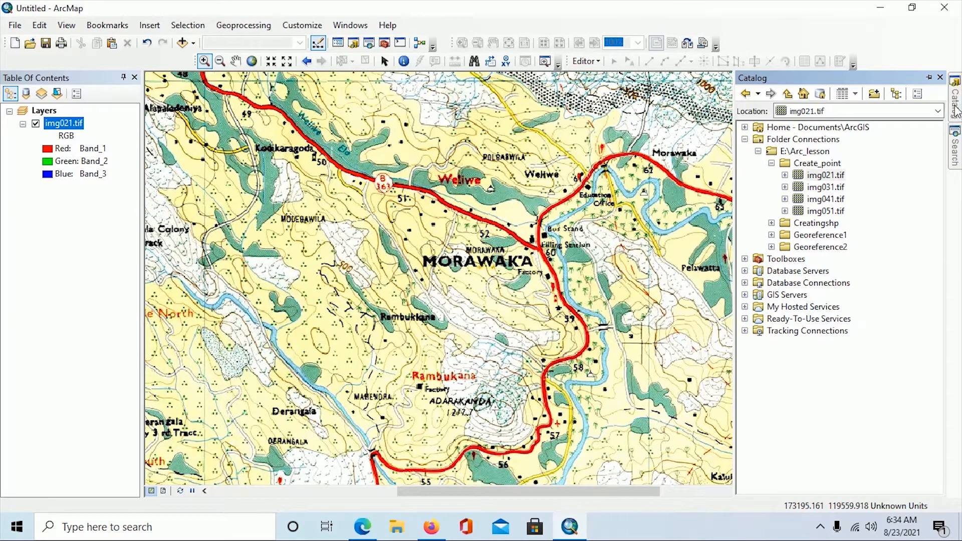
pyautogui.click(804, 164)
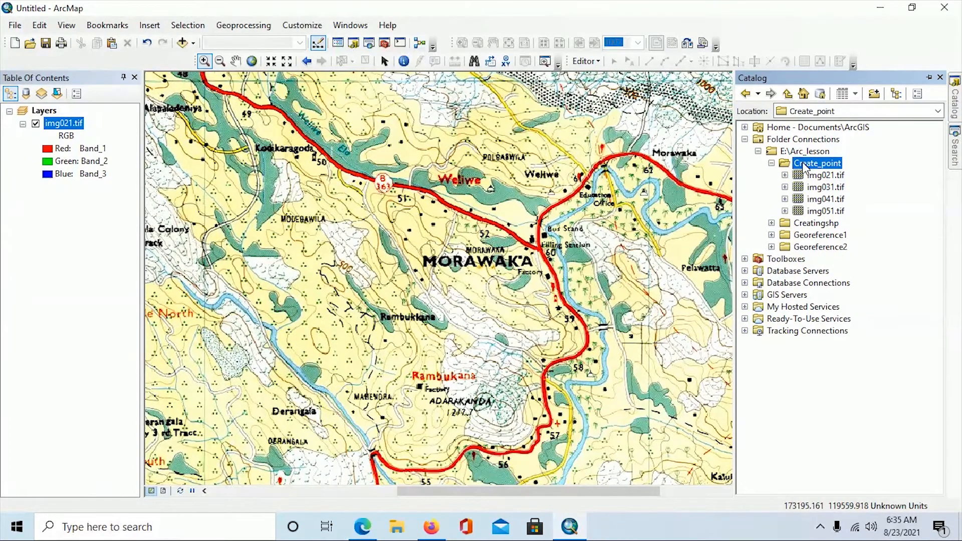
pyautogui.rightClick(805, 167)
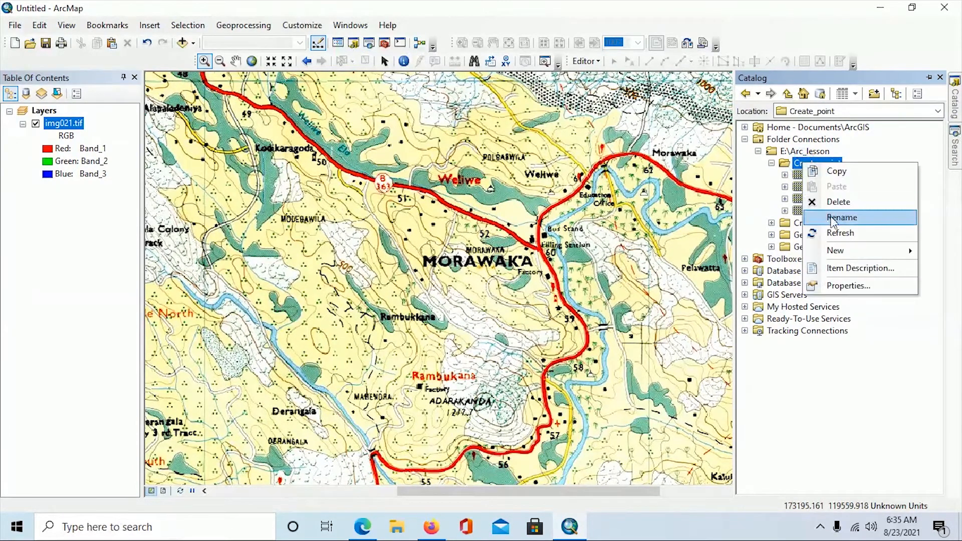
pyautogui.moveTo(840, 257)
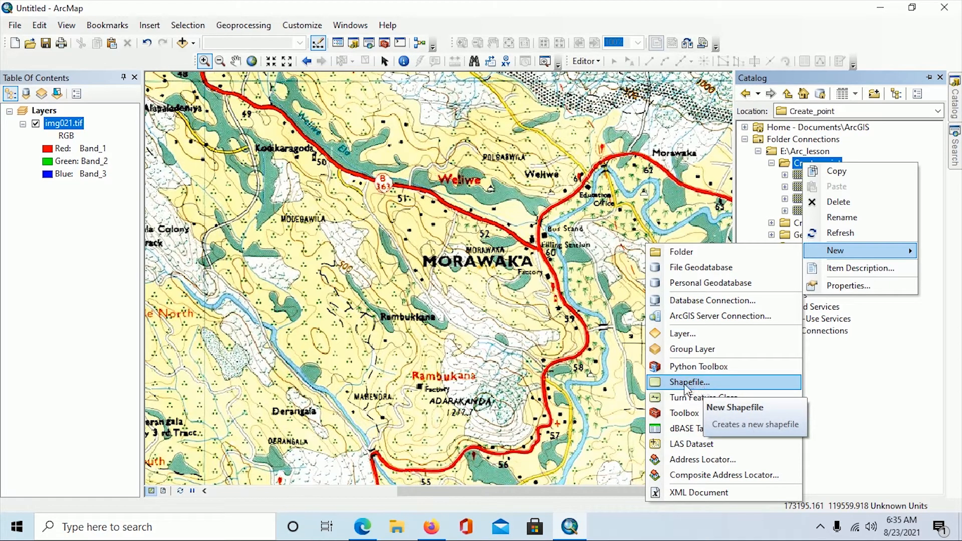
pyautogui.click(668, 381)
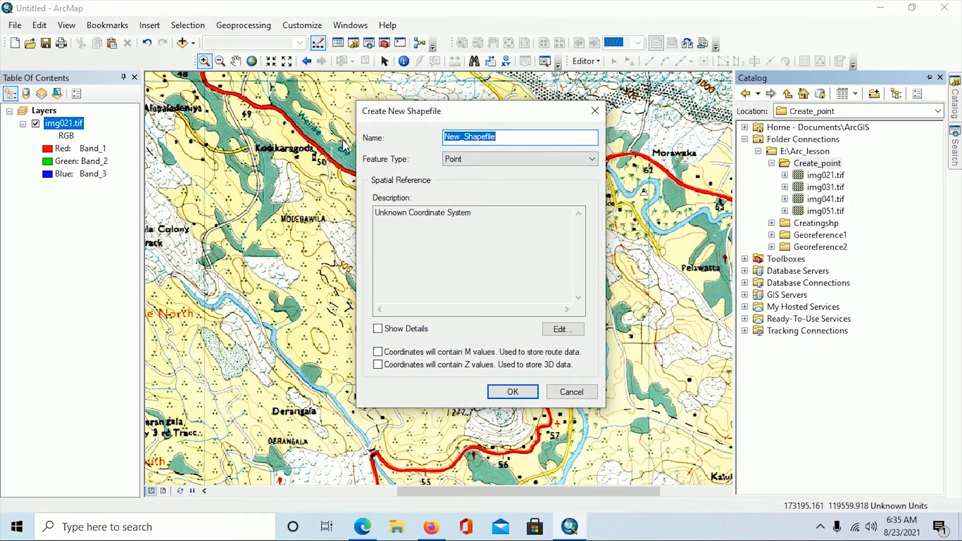
pyautogui.moveTo(506, 135); pyautogui.dragTo(432, 133)
pyautogui.write('Place_Name')
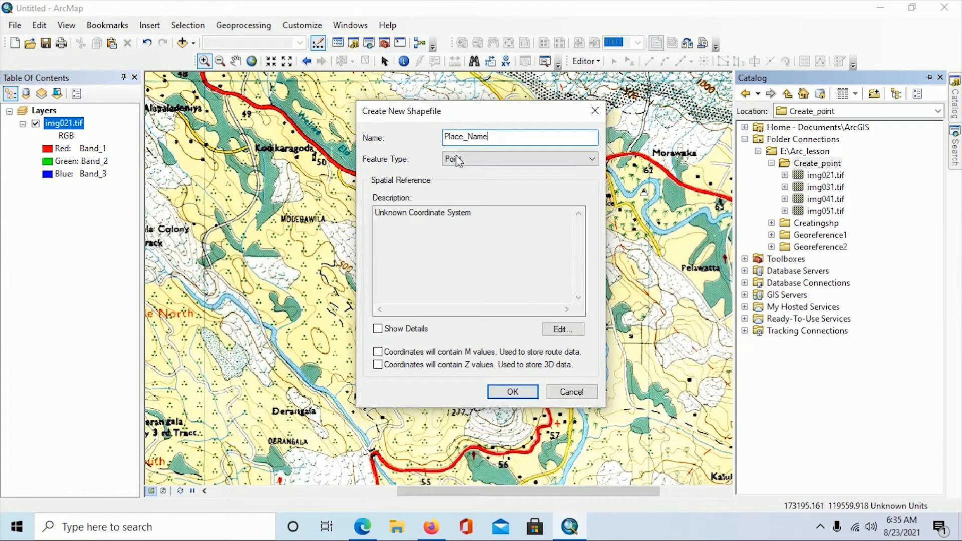
pyautogui.click(479, 159)
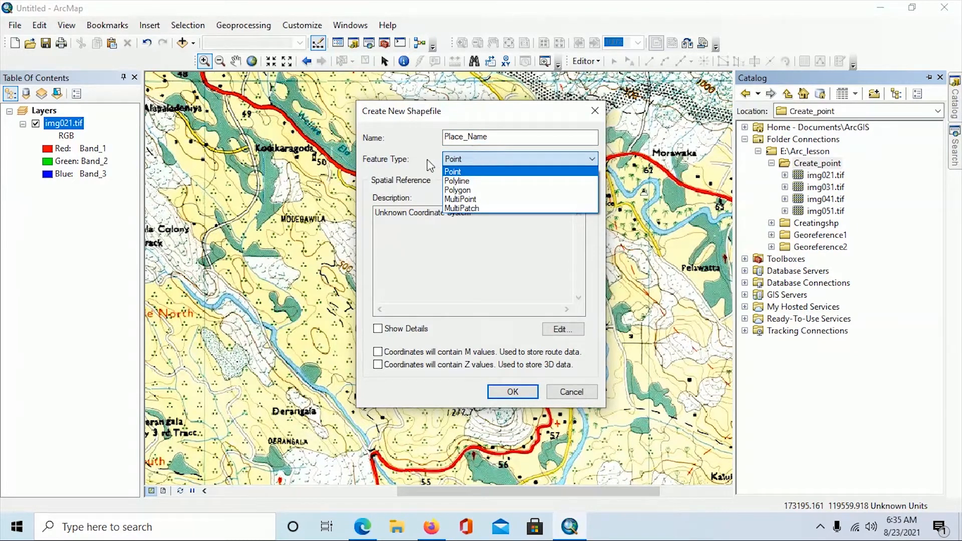
pyautogui.click(465, 174)
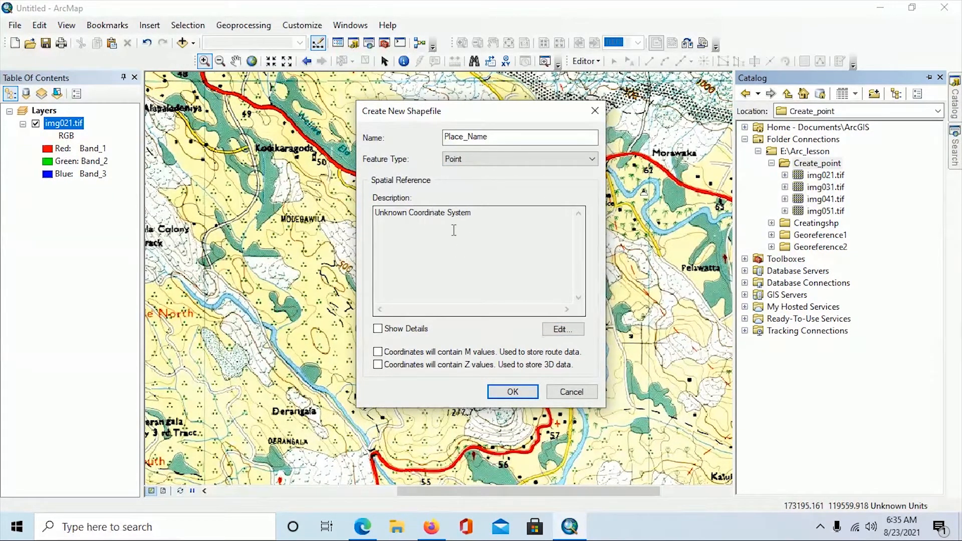
# Step: Assign the Kandawala Sri Lanka Grid coordinate system, found by its code 5234, and create the shapefile
pyautogui.click(562, 330)
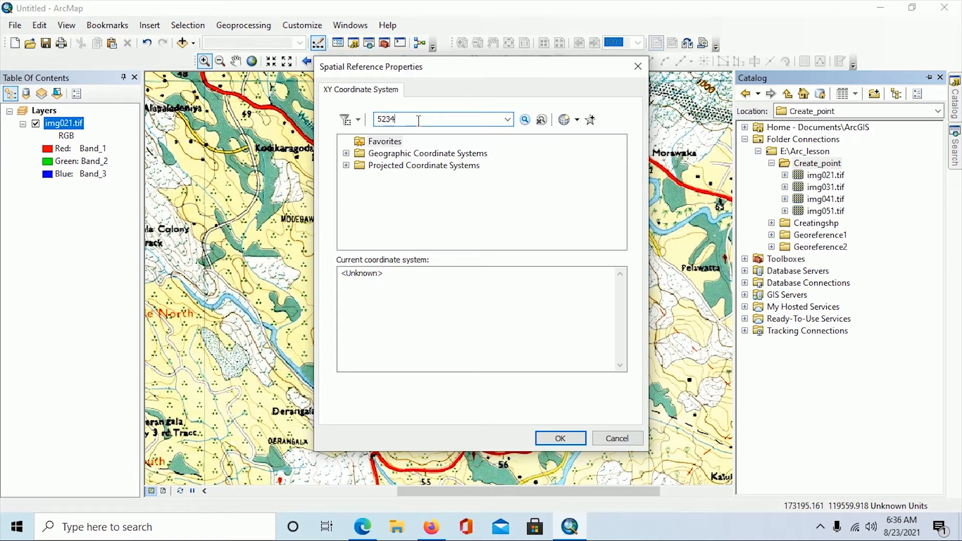
pyautogui.click(525, 120)
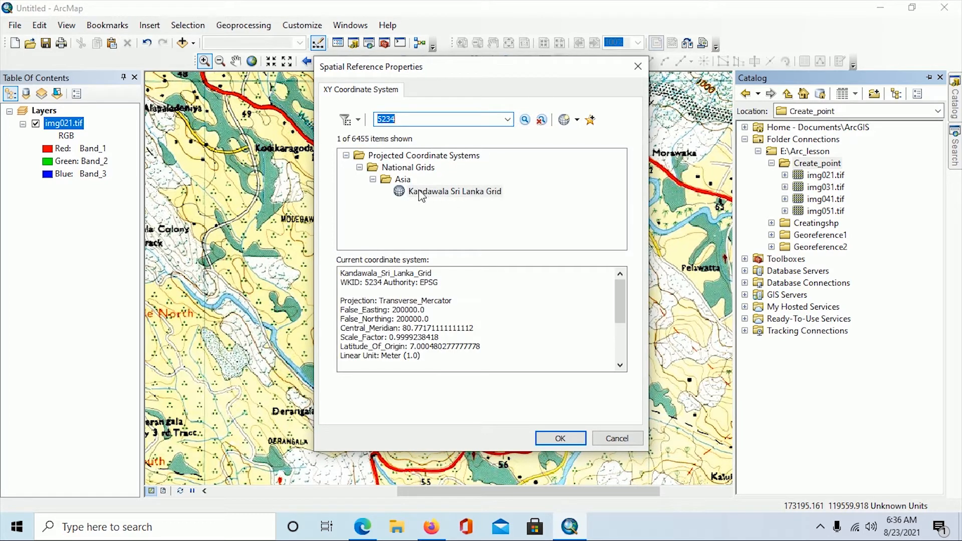
pyautogui.click(421, 193)
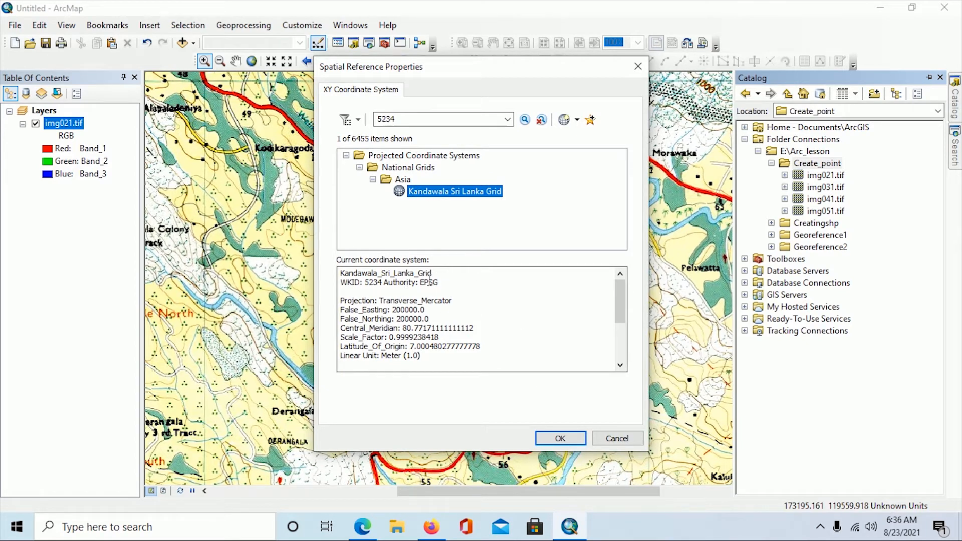
pyautogui.moveTo(365, 285); pyautogui.dragTo(380, 284)
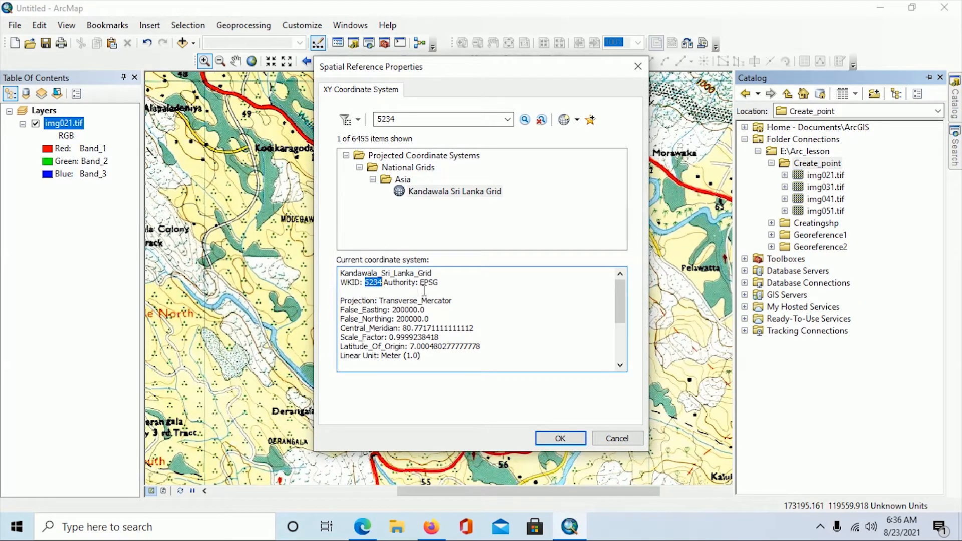
pyautogui.click(567, 438)
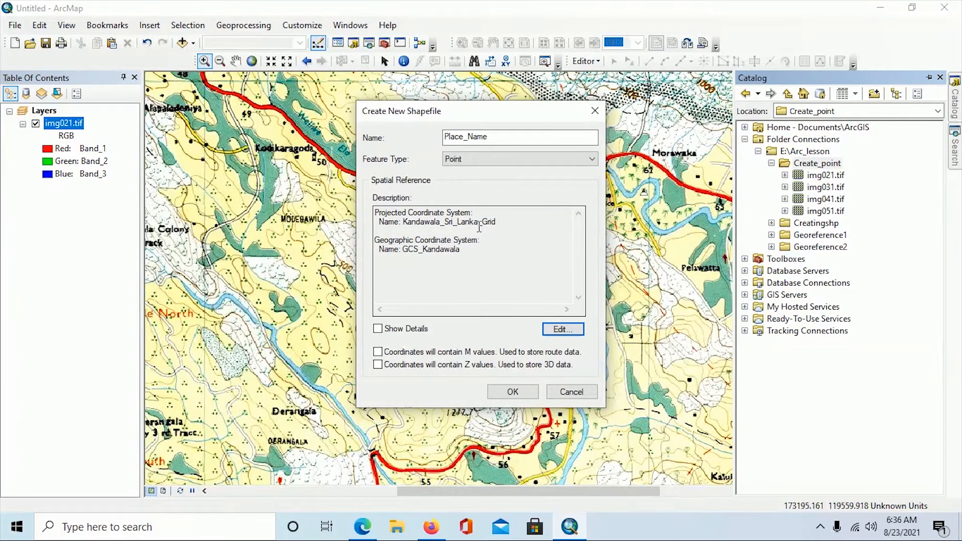
pyautogui.click(511, 394)
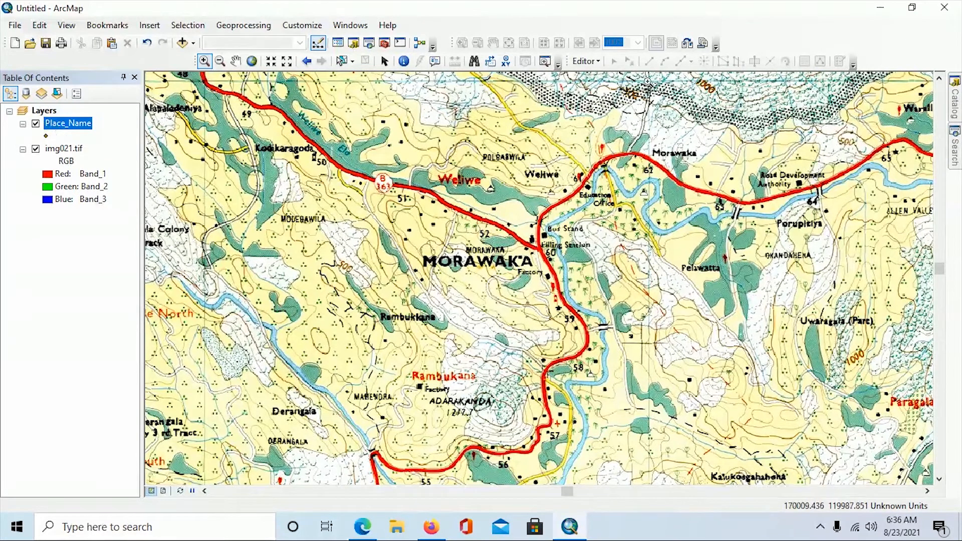
# Step: Open the attribute table of the Place_Name layer
pyautogui.moveTo(957, 103)
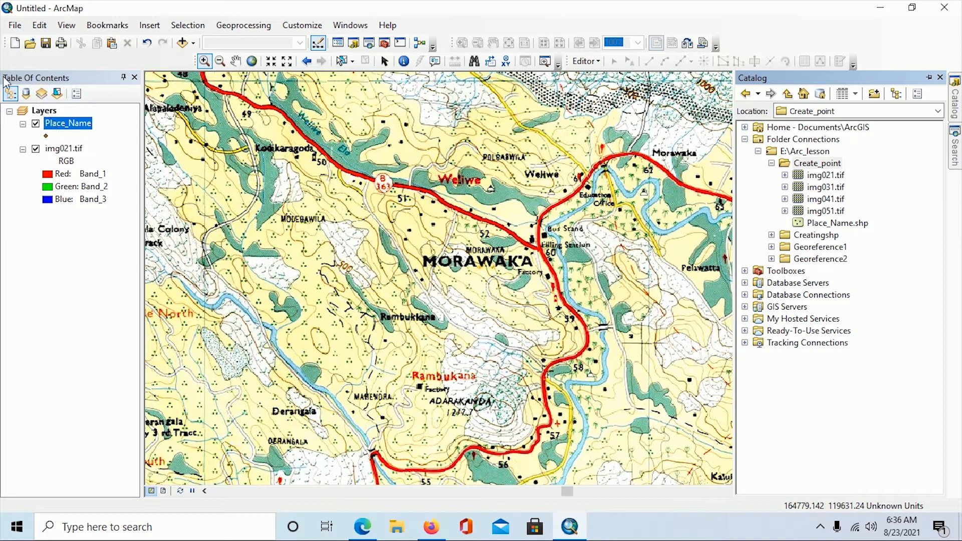
pyautogui.rightClick(59, 126)
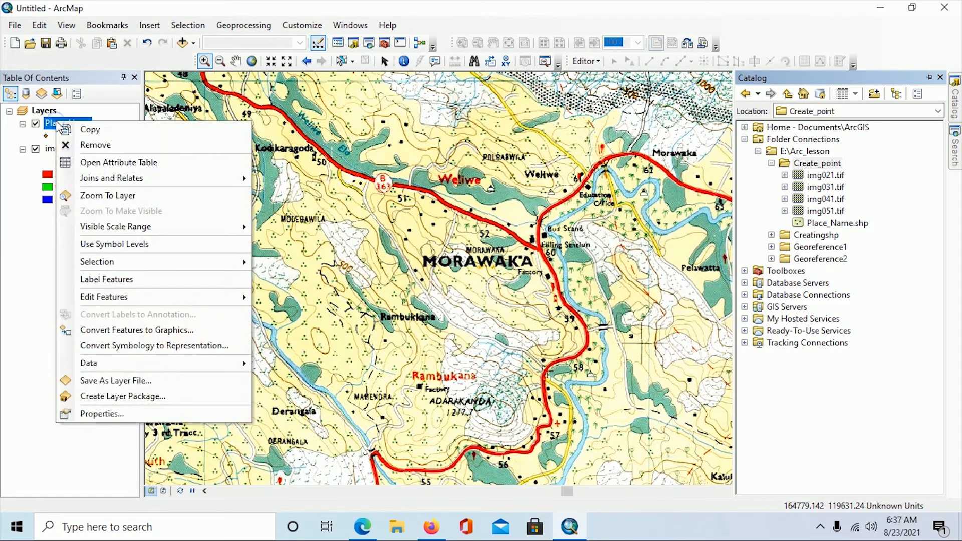
pyautogui.click(80, 162)
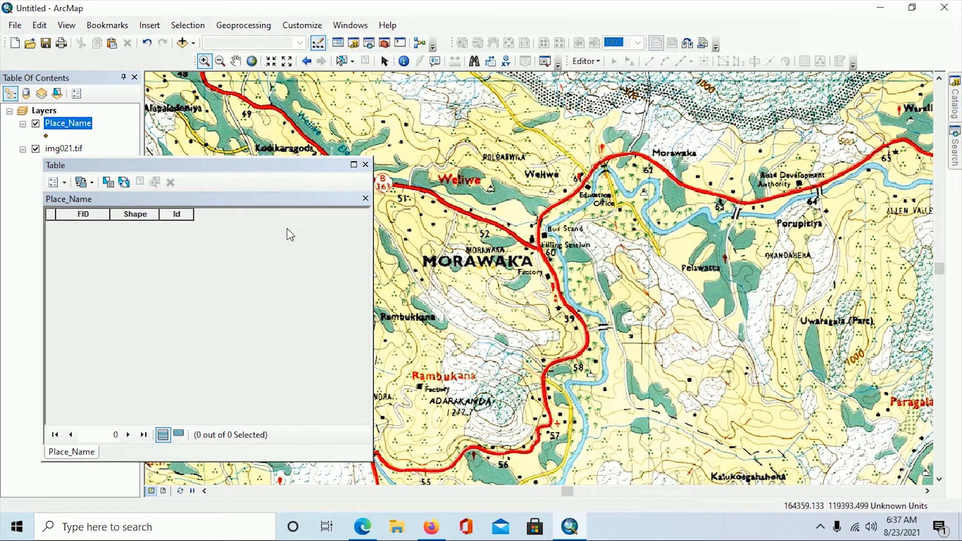
pyautogui.click(64, 182)
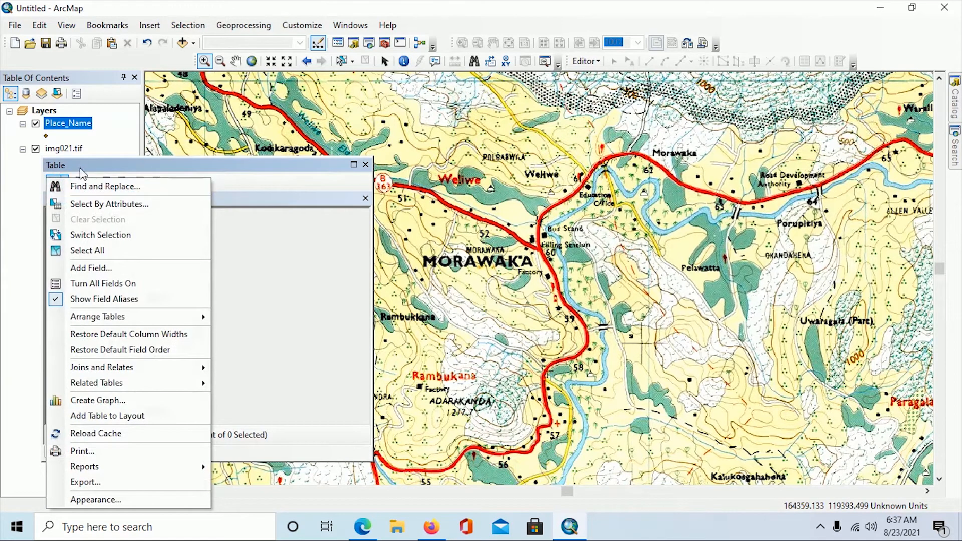
pyautogui.click(83, 162)
# Step: Add a Text field named Place_Name with a length of 50 to the attribute table
pyautogui.click(65, 182)
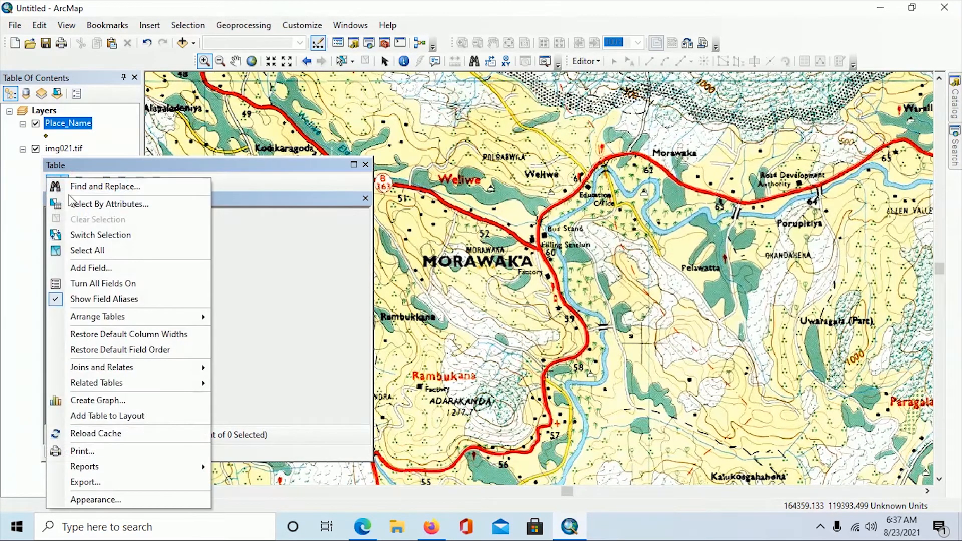
pyautogui.click(91, 270)
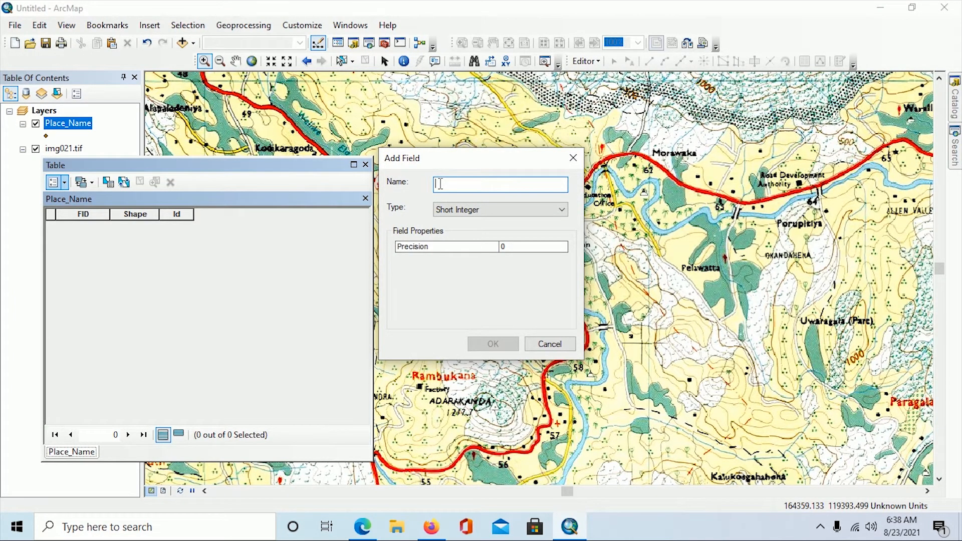
pyautogui.write('Place_Name')
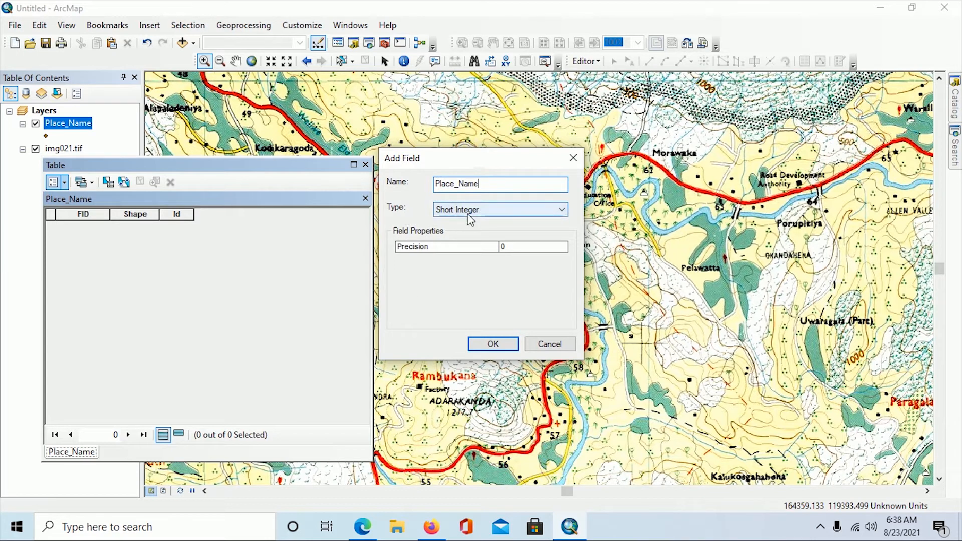
pyautogui.click(496, 211)
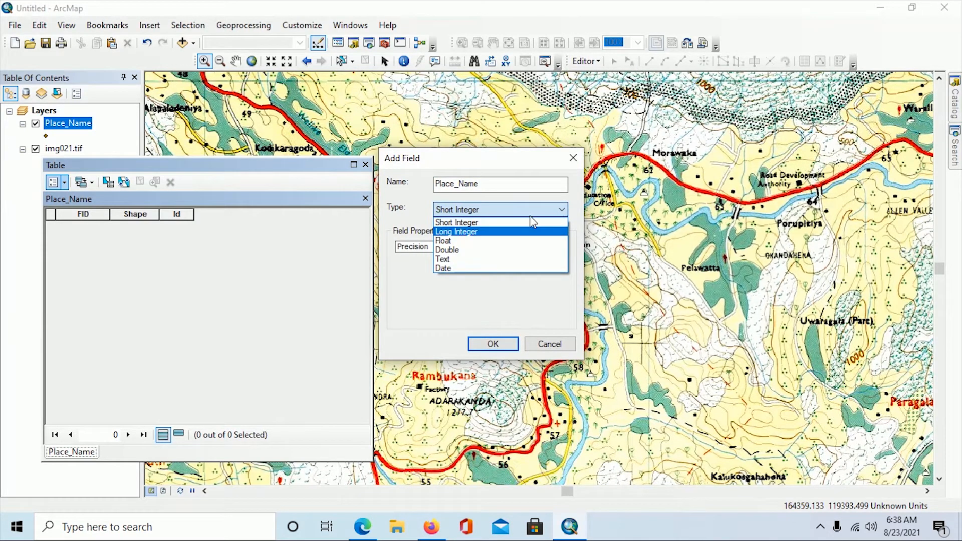
pyautogui.click(562, 208)
pyautogui.click(562, 209)
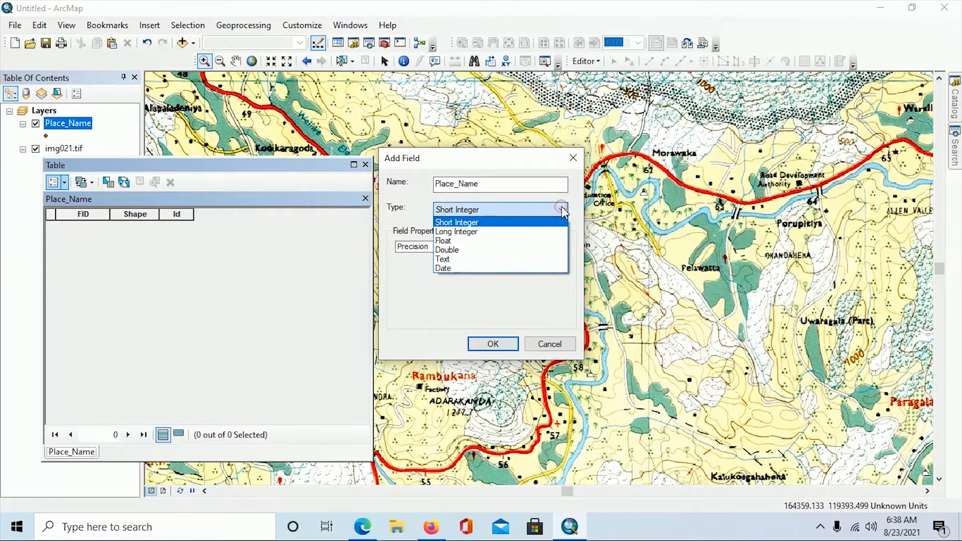
pyautogui.click(487, 259)
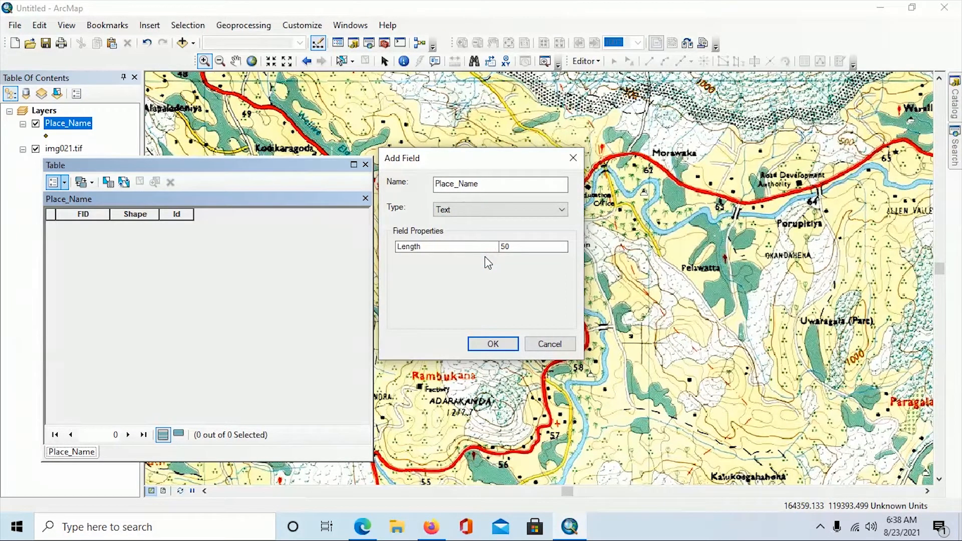
pyautogui.click(485, 346)
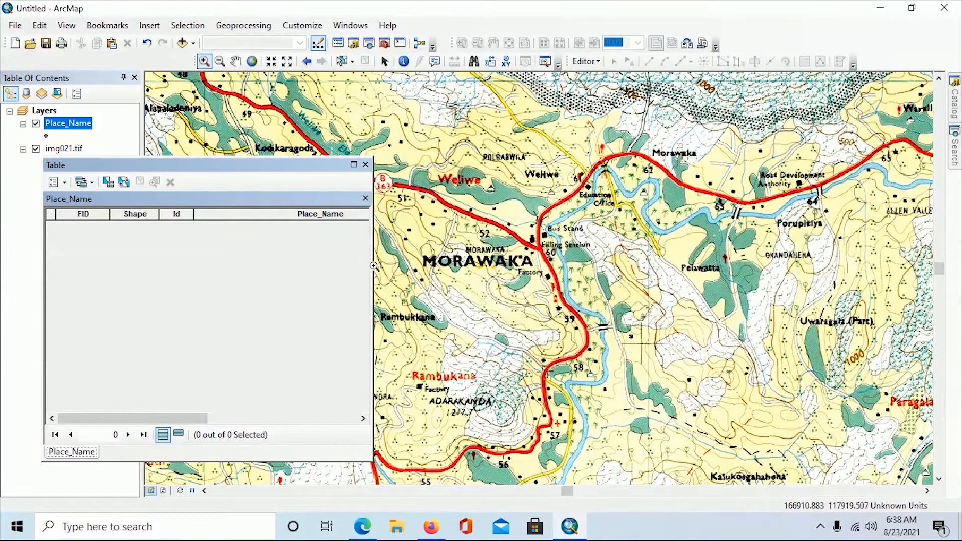
# Step: Widen the Place_Name attribute table to show all its fields, then reopen it and move it clear of the map's central area
pyautogui.moveTo(373, 265); pyautogui.dragTo(473, 238)
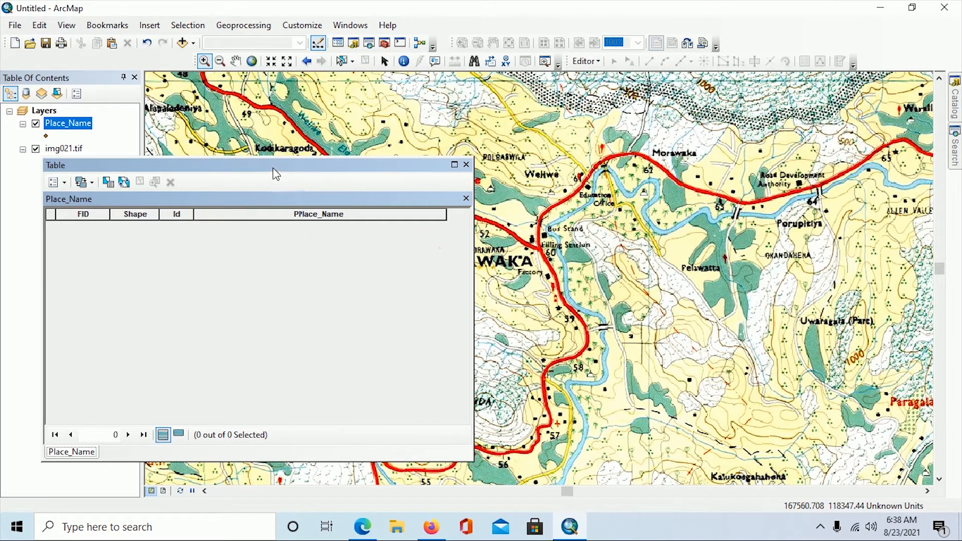
pyautogui.moveTo(277, 198); pyautogui.dragTo(277, 209)
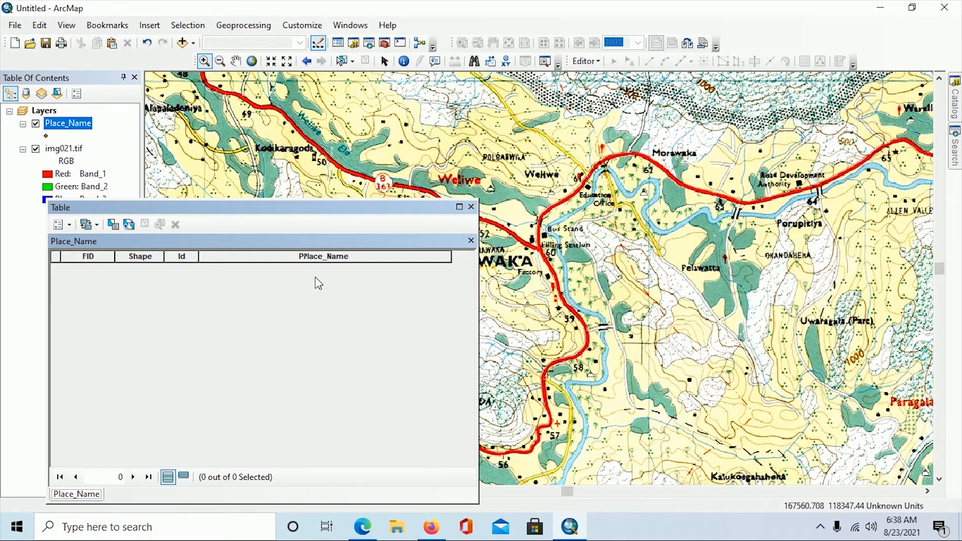
pyautogui.click(472, 207)
pyautogui.rightClick(59, 130)
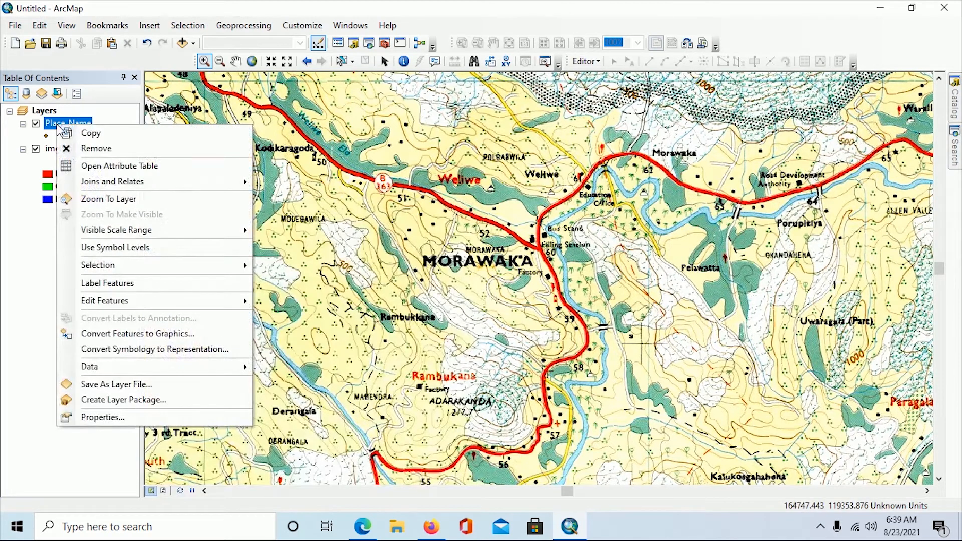
pyautogui.click(83, 167)
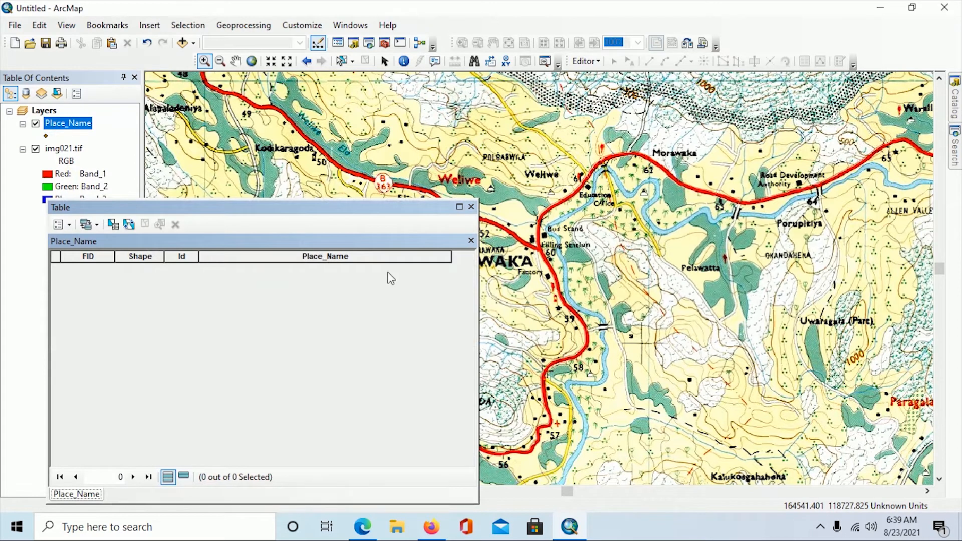
pyautogui.moveTo(352, 208); pyautogui.dragTo(320, 303)
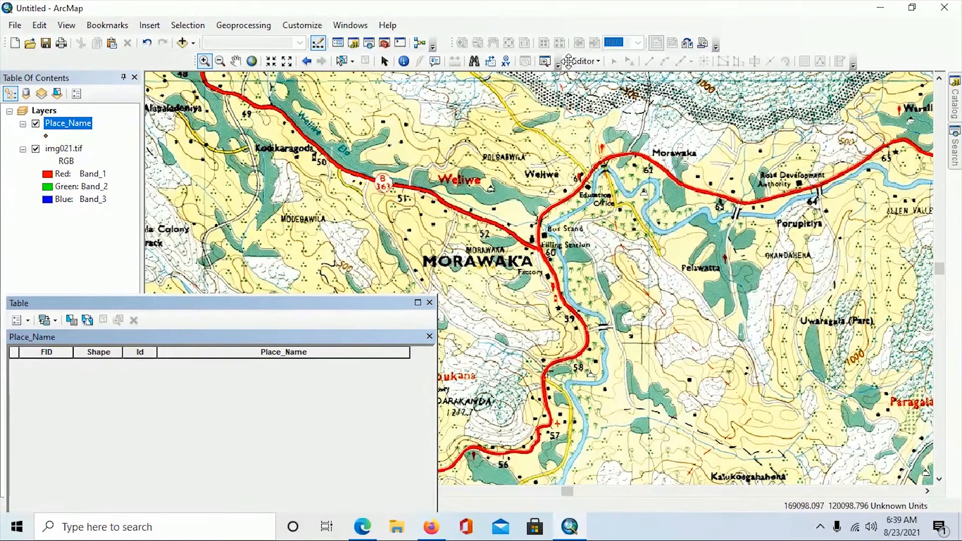
# Step: Remove the Editor toolbar from the interface and restore it, docked alongside the other toolbars
pyautogui.moveTo(569, 61); pyautogui.dragTo(522, 116)
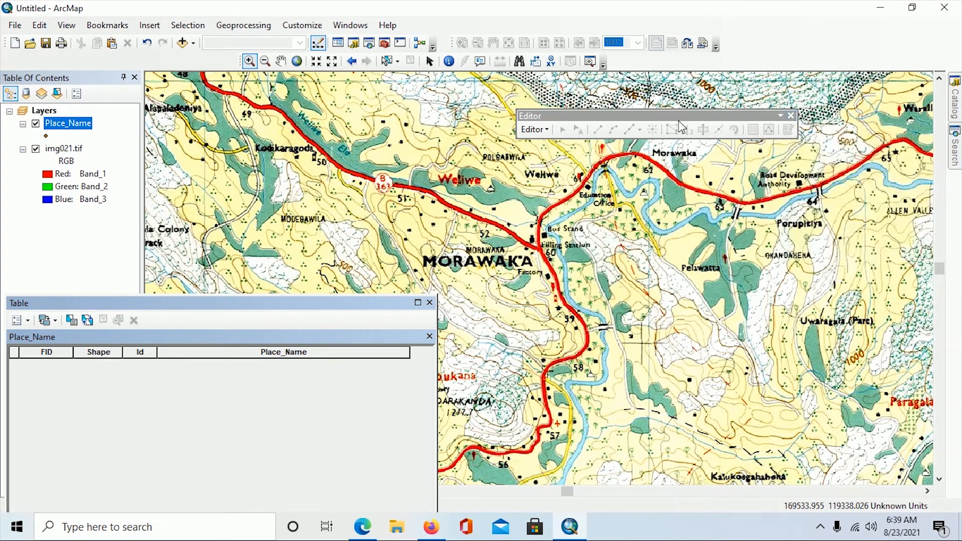
pyautogui.click(790, 117)
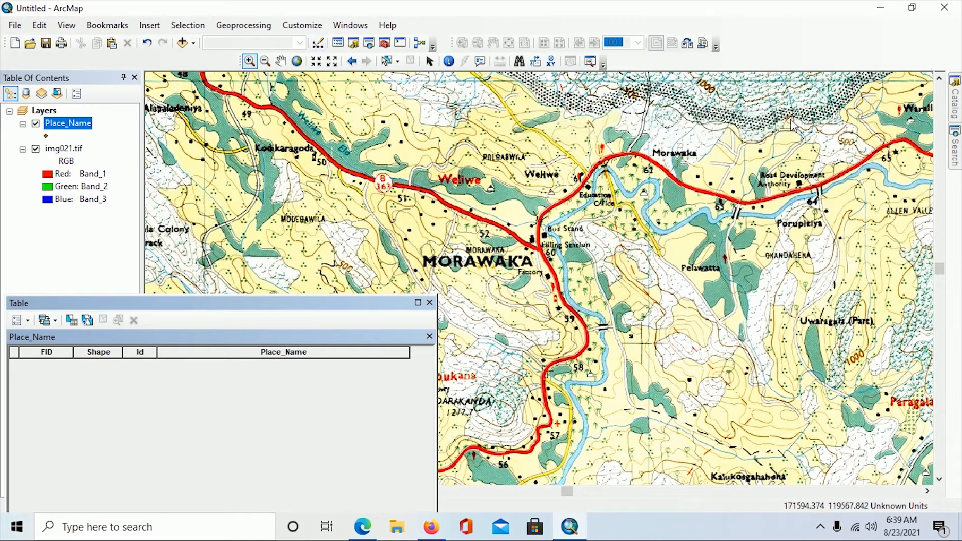
pyautogui.rightClick(796, 44)
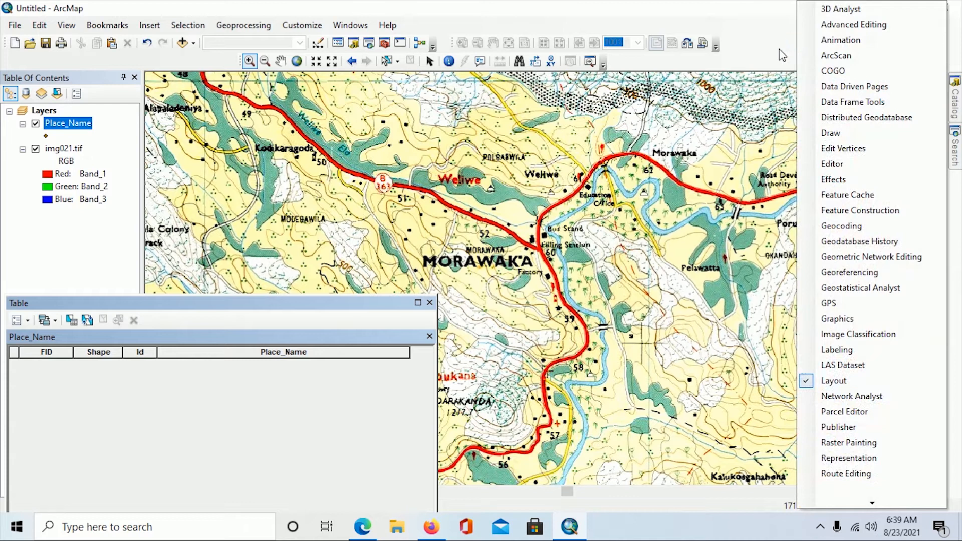
pyautogui.click(832, 164)
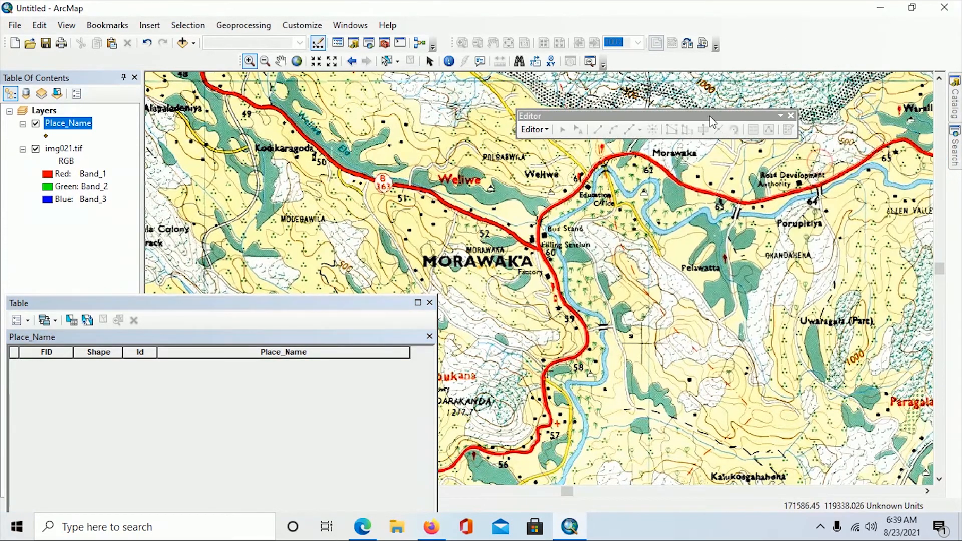
pyautogui.moveTo(525, 115); pyautogui.dragTo(618, 62)
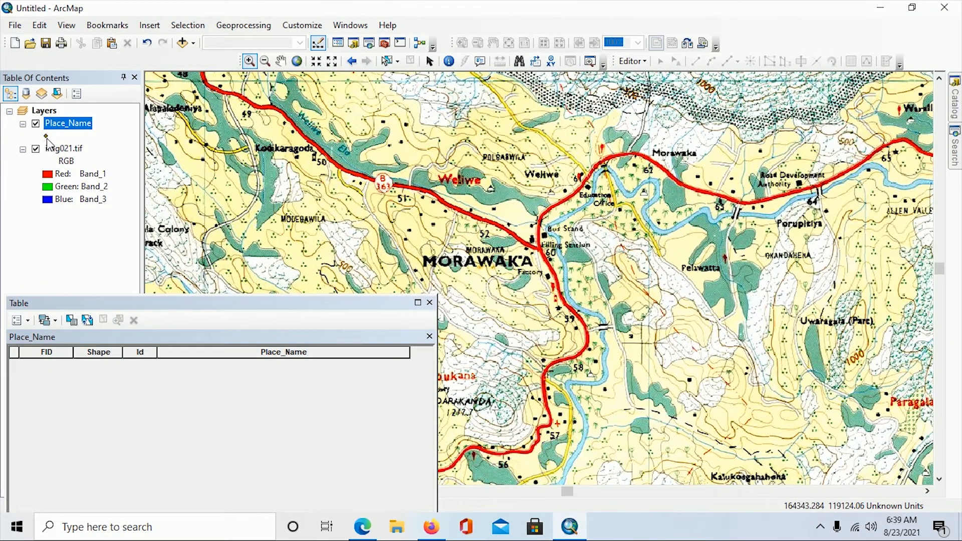
# Step: Change the Place_Name layer's point symbol to Circle 1 in bright pink with a size of 20
pyautogui.click(46, 138)
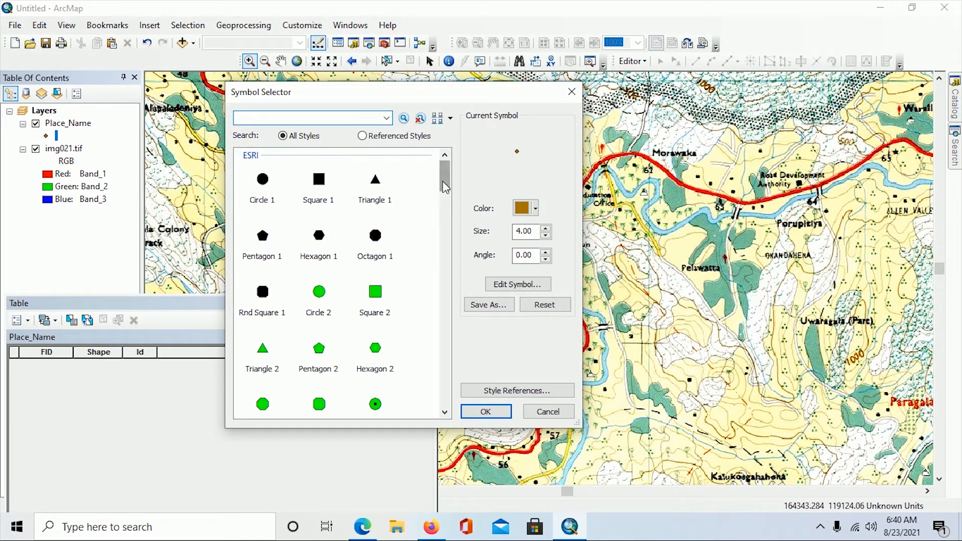
pyautogui.click(263, 186)
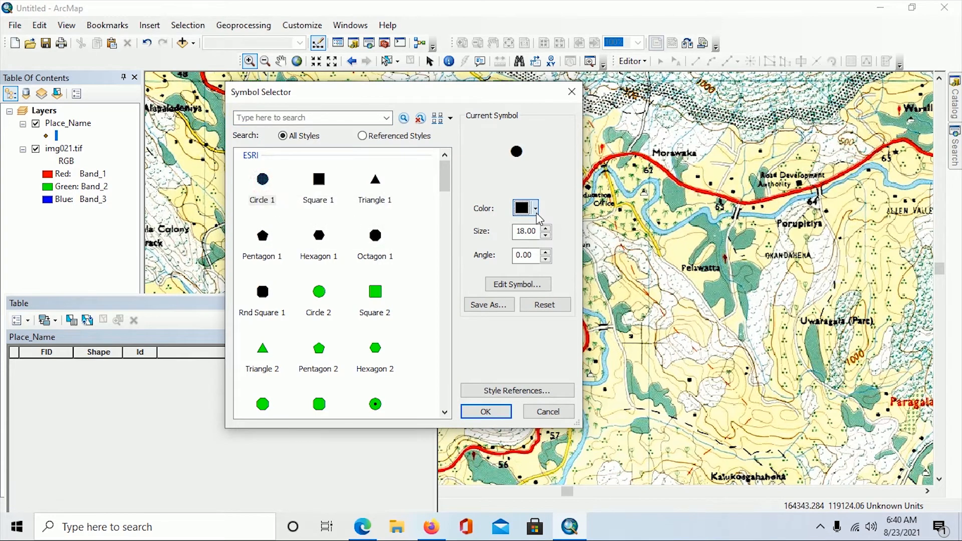
pyautogui.click(535, 208)
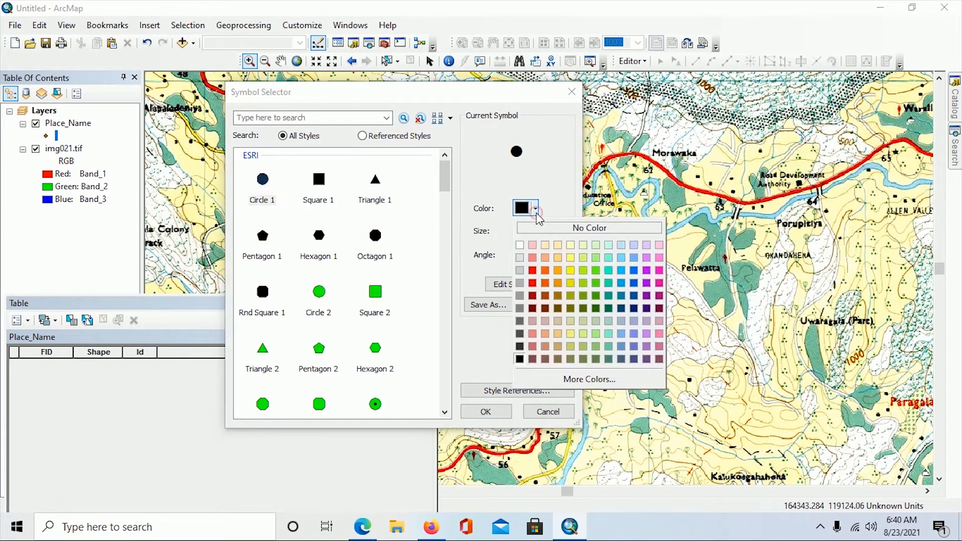
pyautogui.click(660, 273)
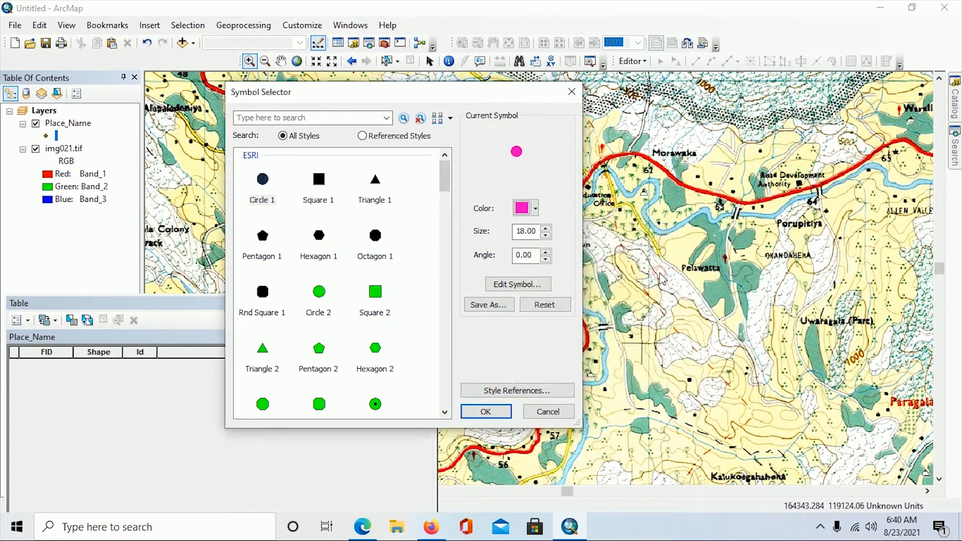
pyautogui.click(545, 228)
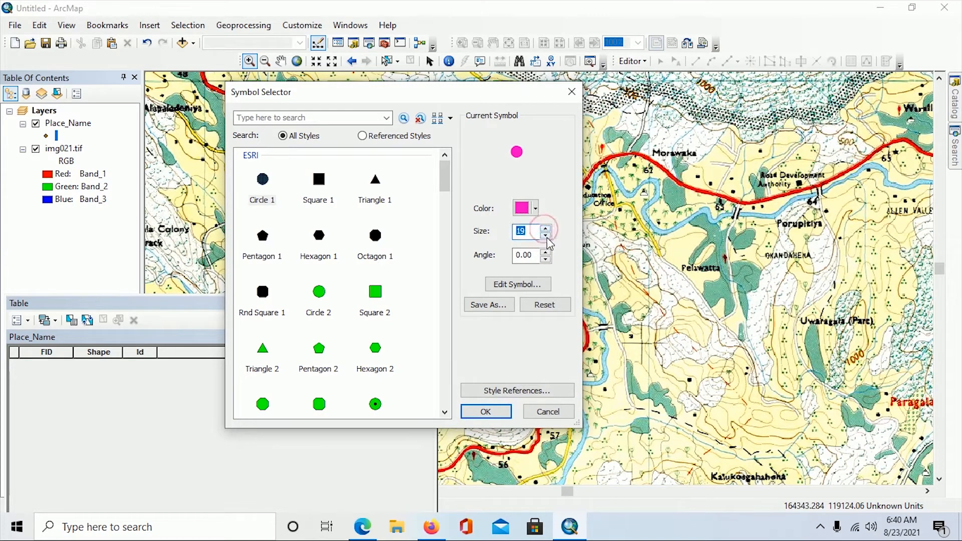
pyautogui.click(546, 228)
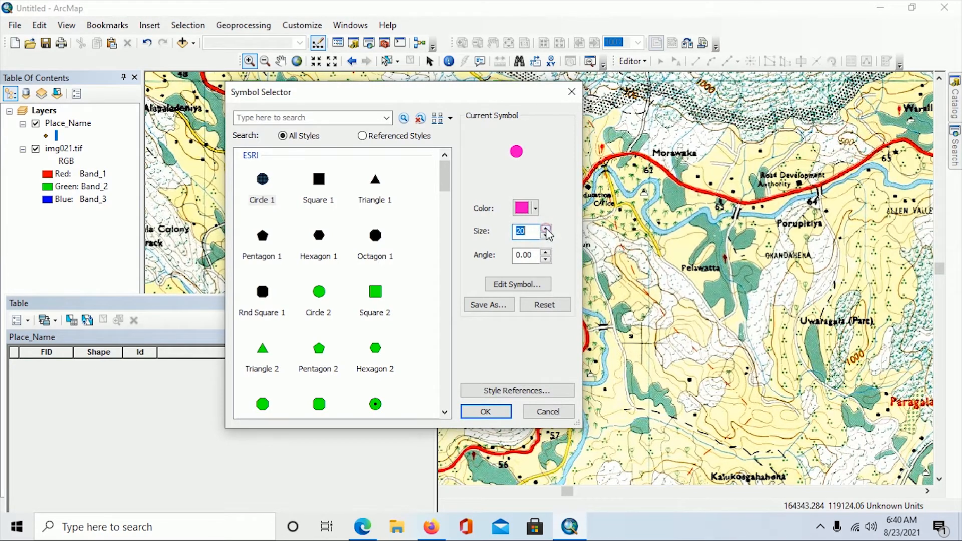
pyautogui.click(546, 235)
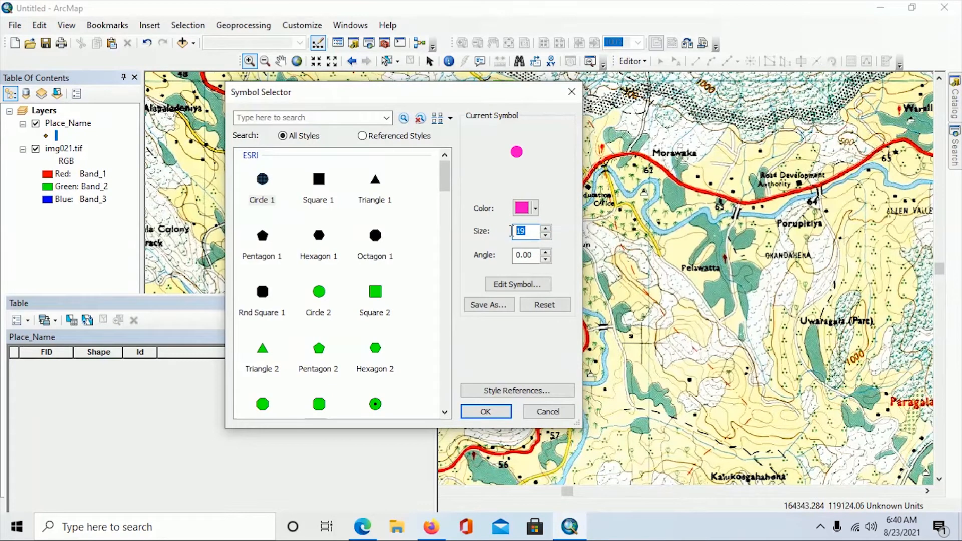
pyautogui.write('20')
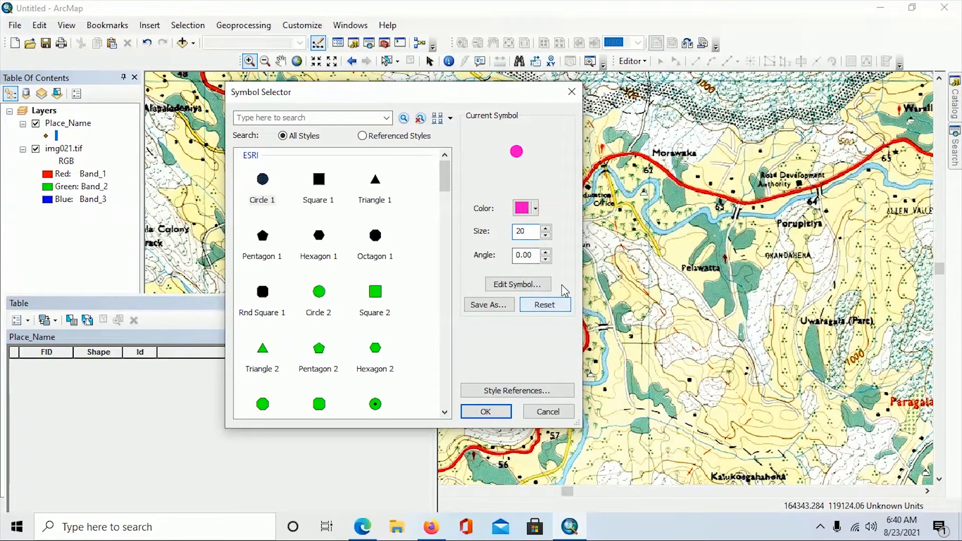
pyautogui.click(488, 410)
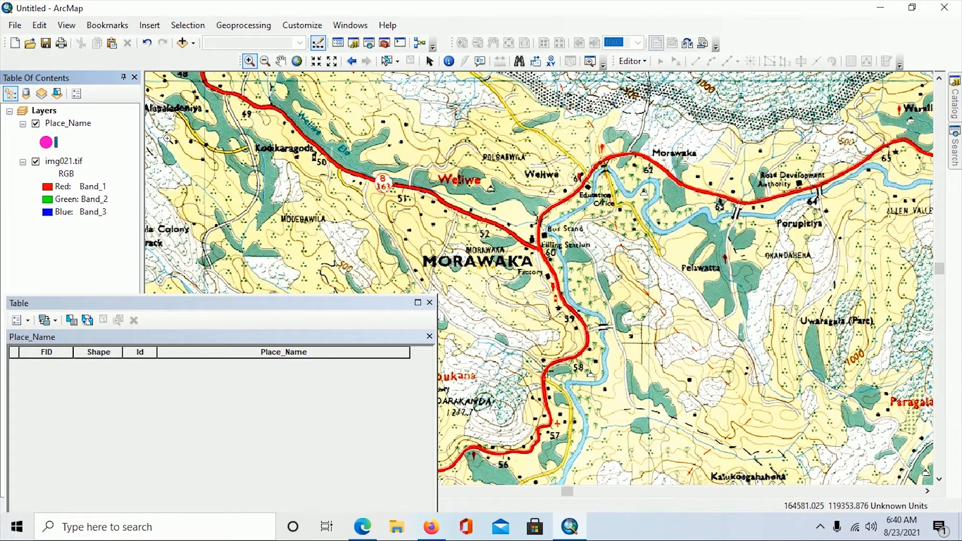
# Step: Start an edit session for the Place_Name layer, continuing past the spatial reference warning
pyautogui.click(645, 61)
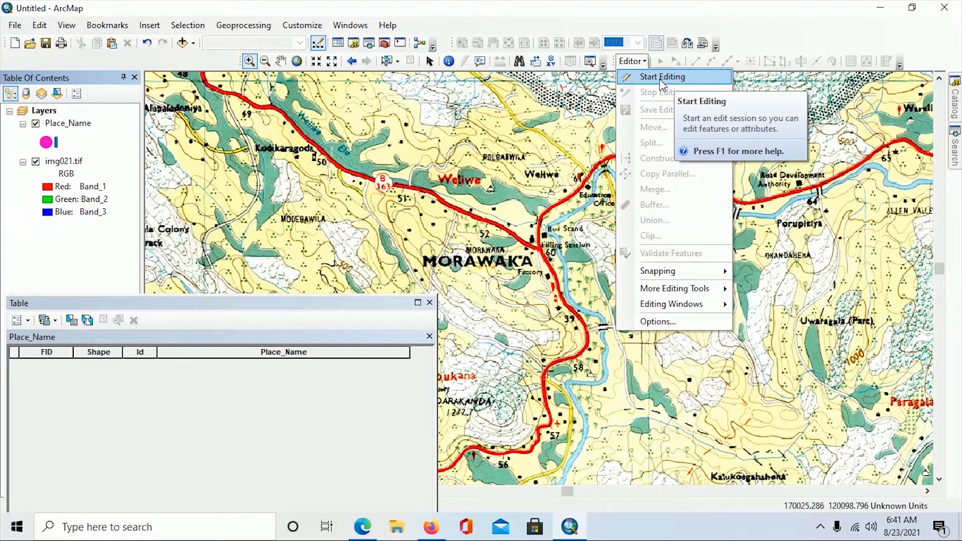
pyautogui.click(659, 78)
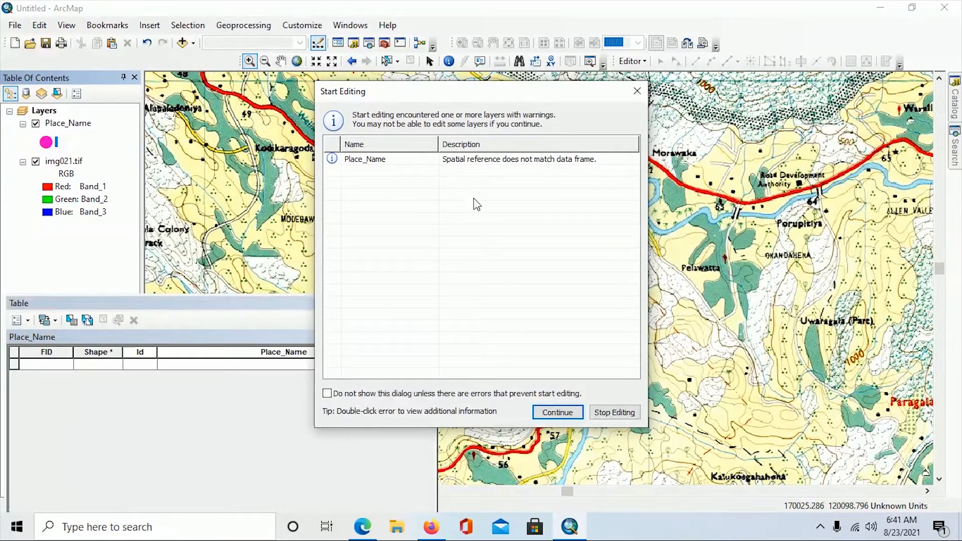
pyautogui.click(558, 414)
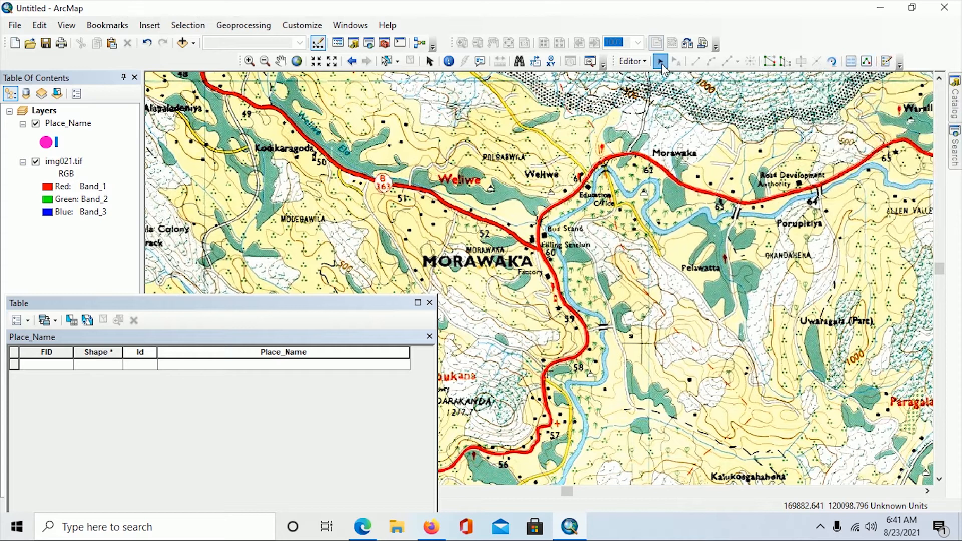
# Step: Open the Create Features window and choose the Place_Name template with the Point construction tool
pyautogui.click(887, 63)
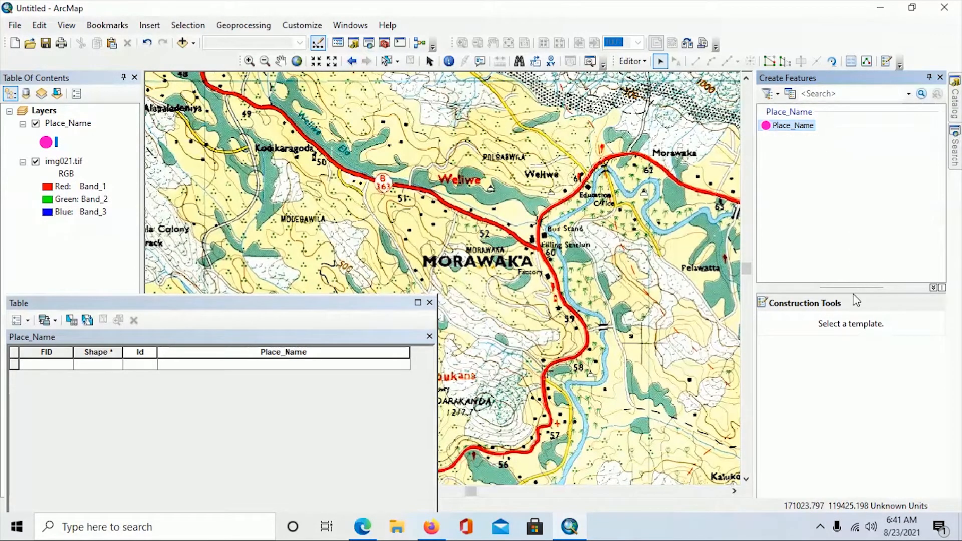
pyautogui.moveTo(851, 288); pyautogui.dragTo(850, 256)
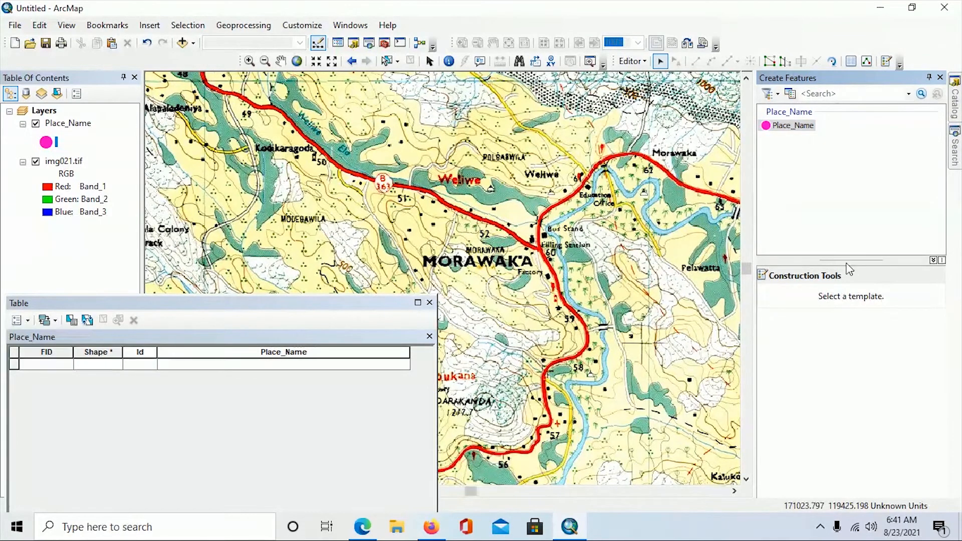
pyautogui.click(782, 126)
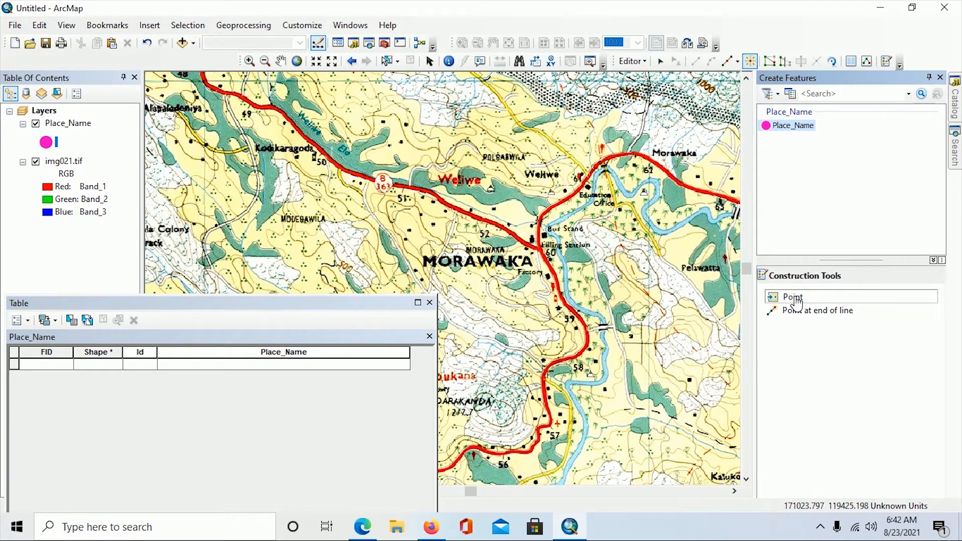
pyautogui.click(729, 235)
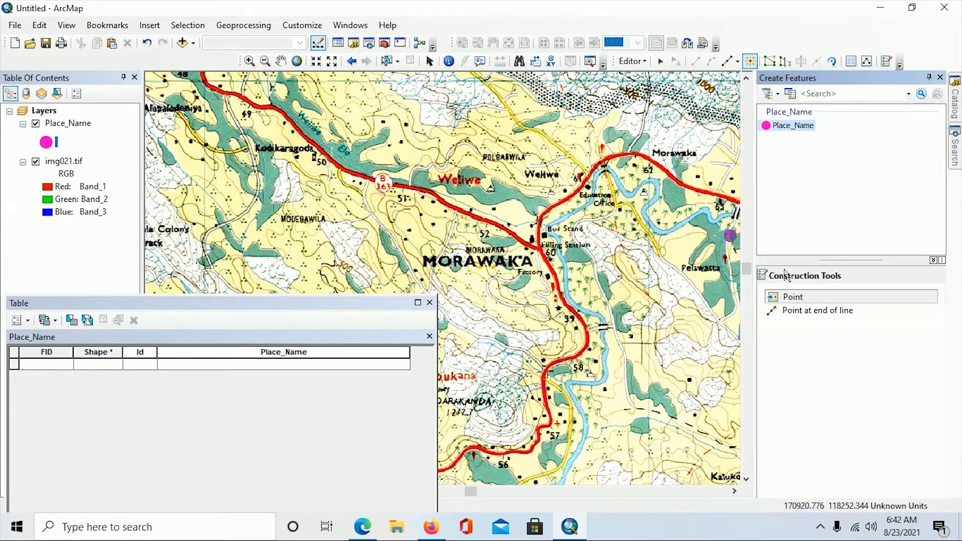
pyautogui.click(792, 298)
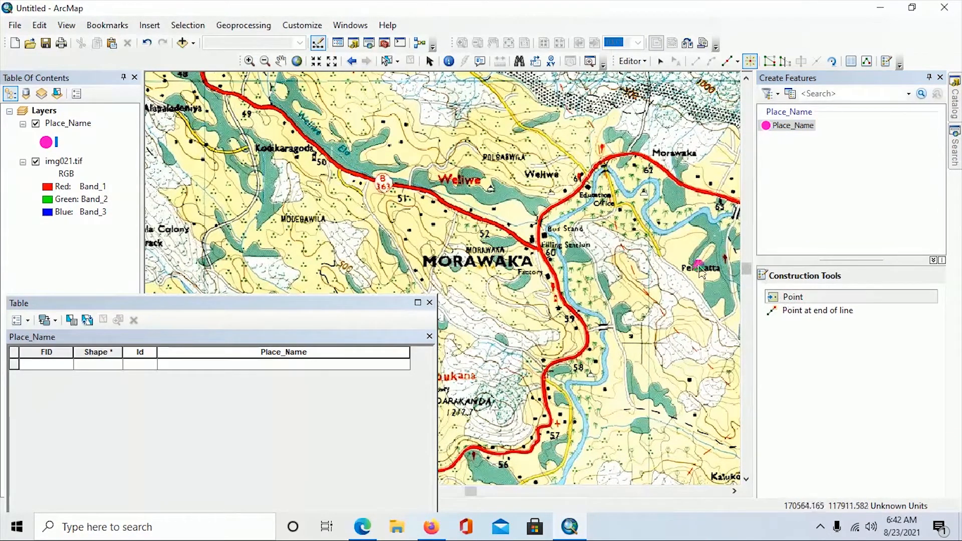
# Step: Place a point just east of the red Weliwe label and one on the main road below Factory, naming them Temple and School in Place_Name
pyautogui.click(490, 189)
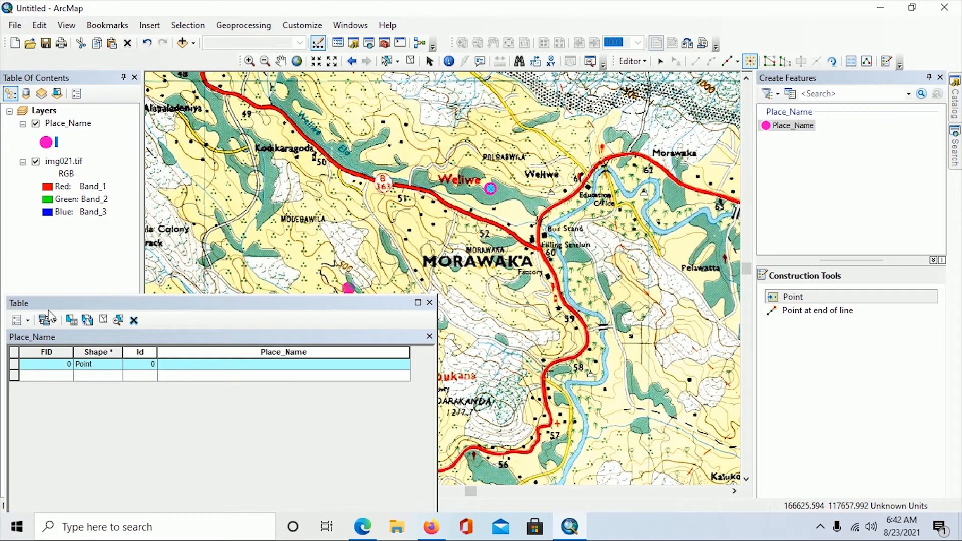
pyautogui.click(163, 363)
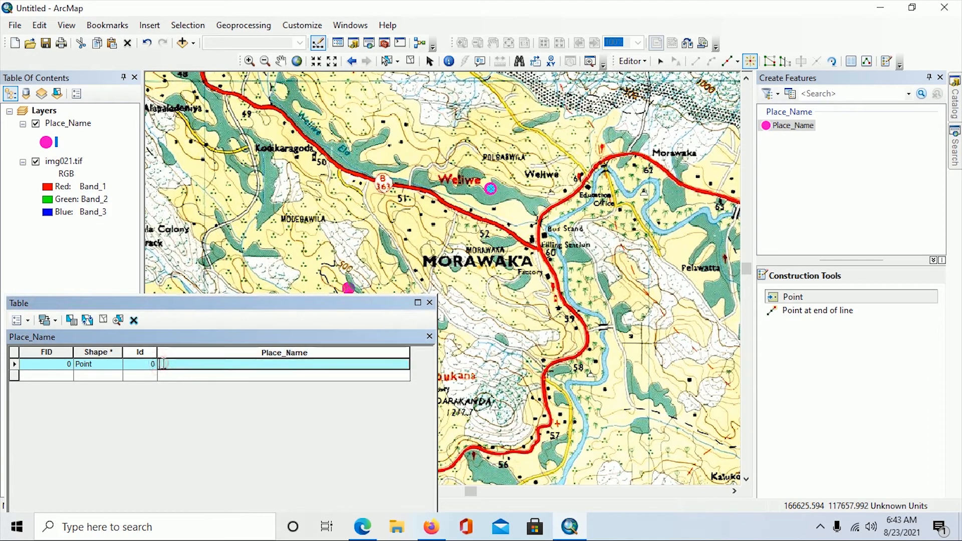
pyautogui.write('Ta')
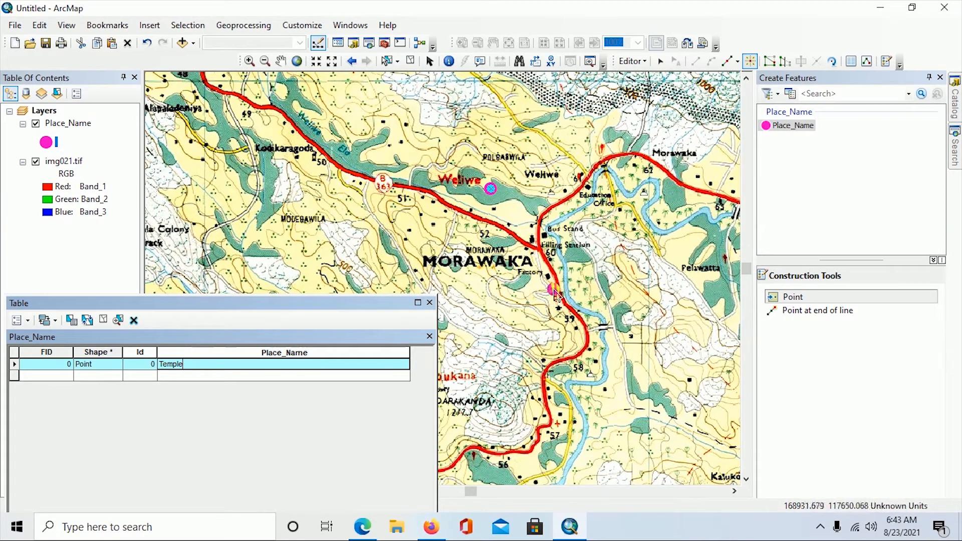
pyautogui.click(553, 288)
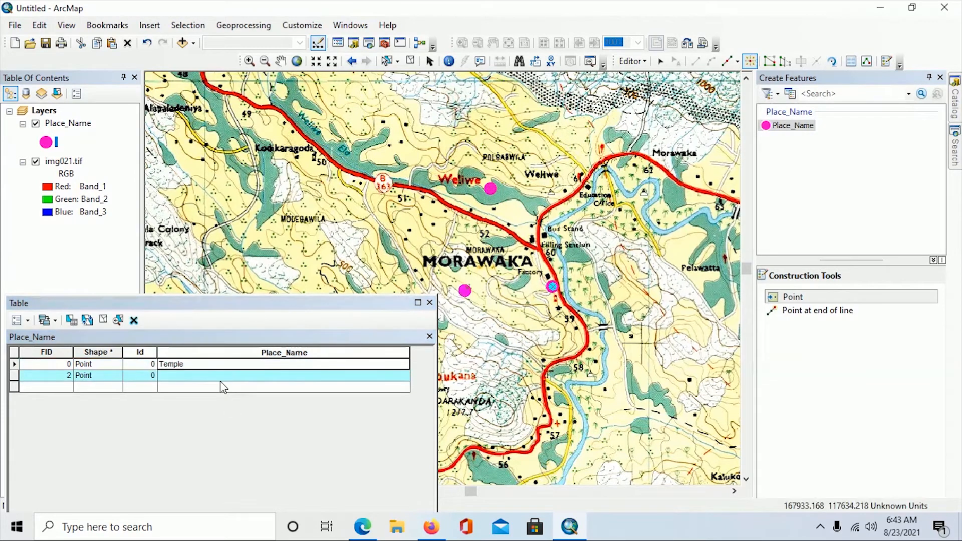
pyautogui.click(162, 376)
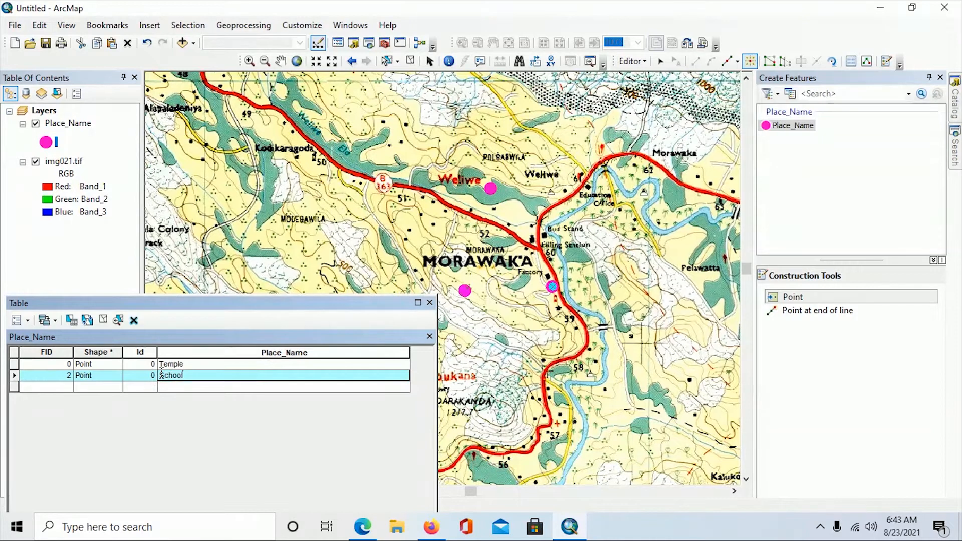
# Step: Place a point just southeast of road marker 51 and one beside Bus Stand, naming them House and Factory in Place_Name
pyautogui.click(420, 216)
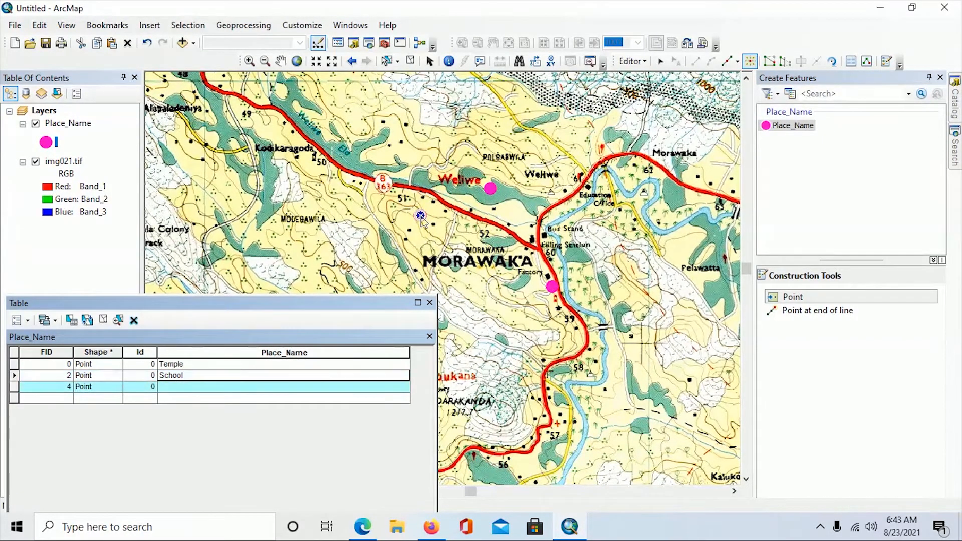
pyautogui.click(166, 390)
pyautogui.write('House')
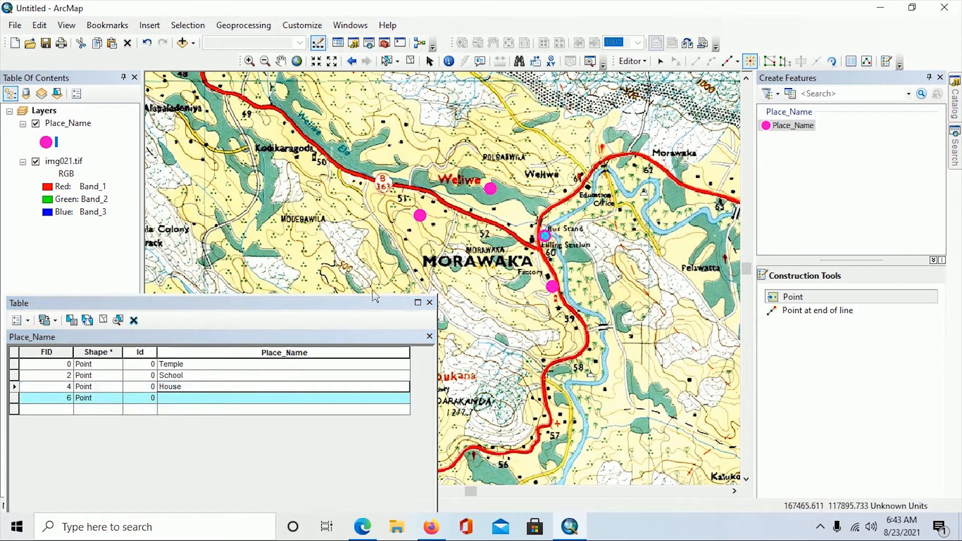
pyautogui.click(167, 399)
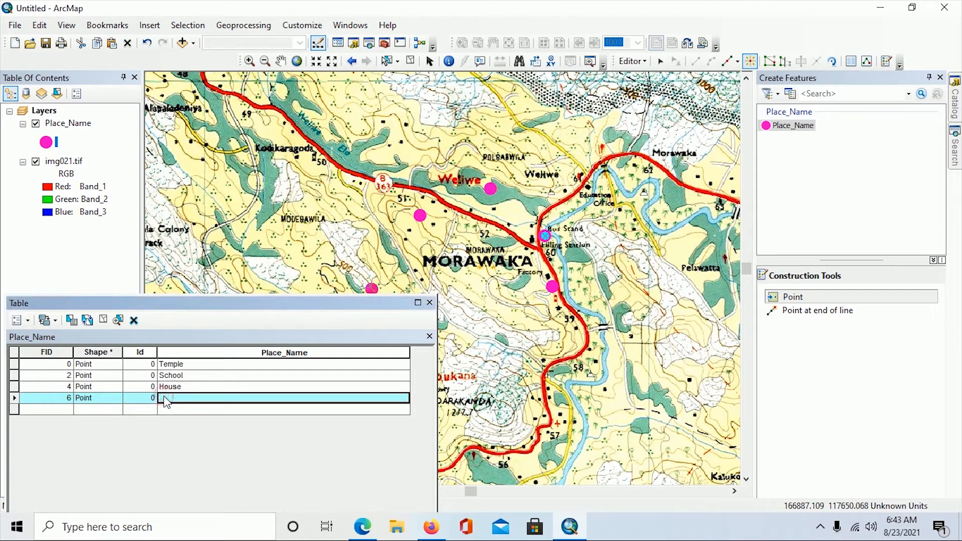
pyautogui.write('Factory')
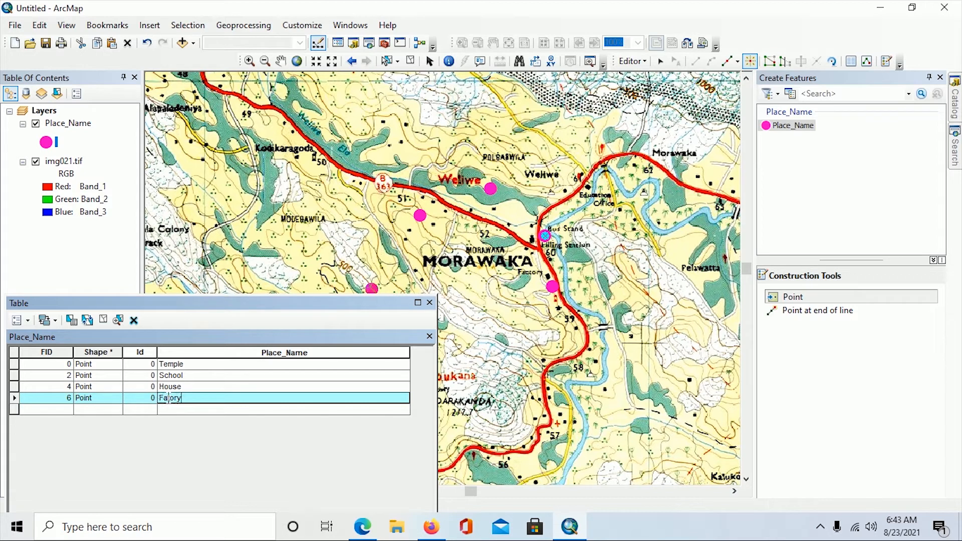
pyautogui.click(169, 398)
pyautogui.write('t')
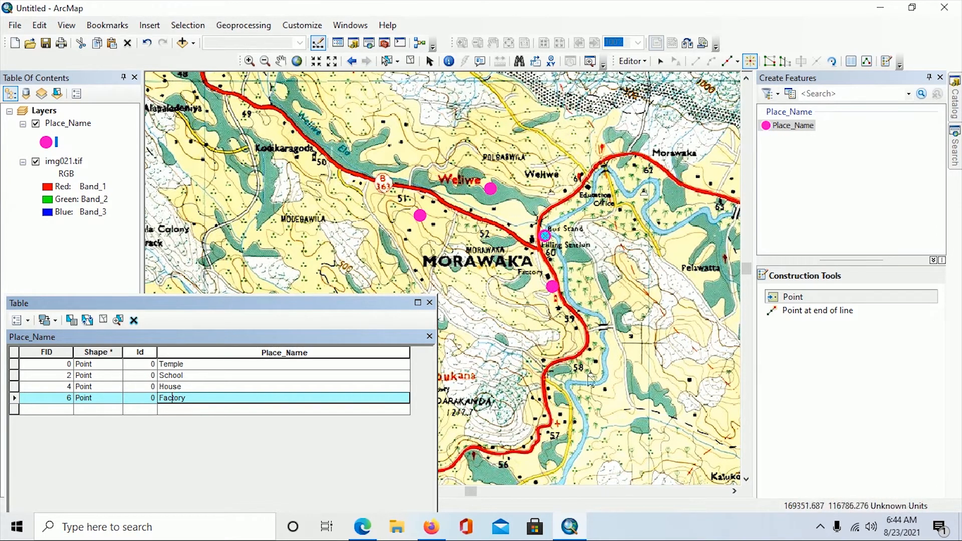
# Step: Place a point on the red symbol west of the Morawaka label and one east of the river bridge, naming them School and House
pyautogui.click(603, 149)
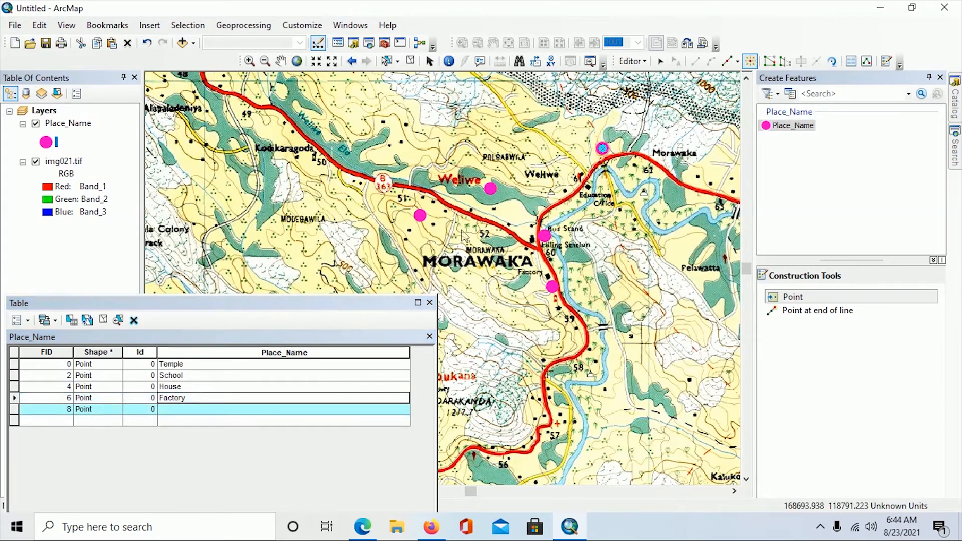
pyautogui.click(162, 410)
pyautogui.write('School')
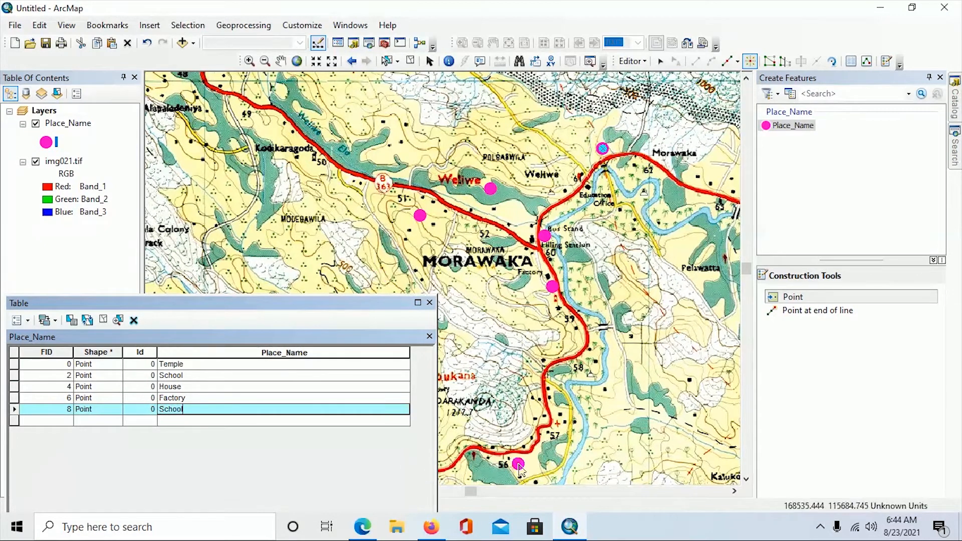
pyautogui.click(630, 335)
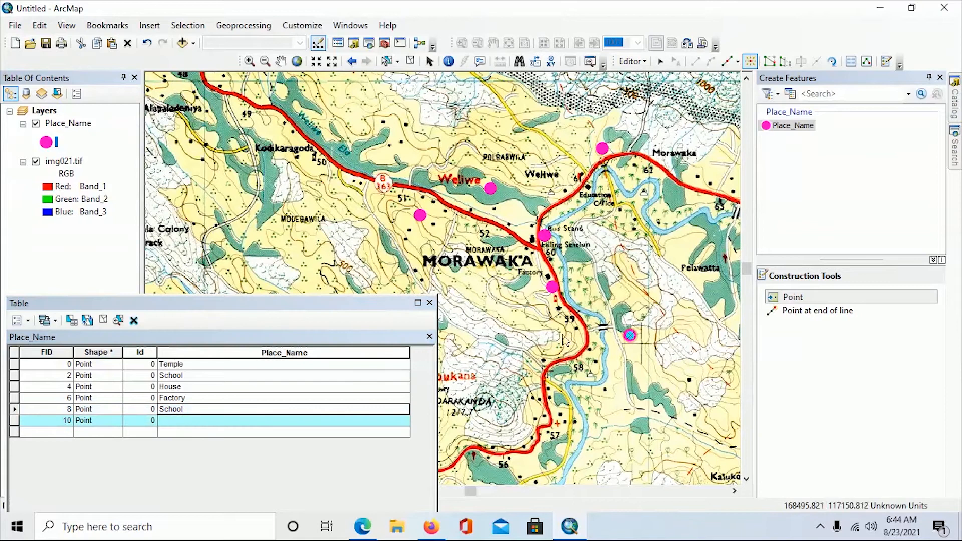
pyautogui.click(173, 422)
pyautogui.write('House')
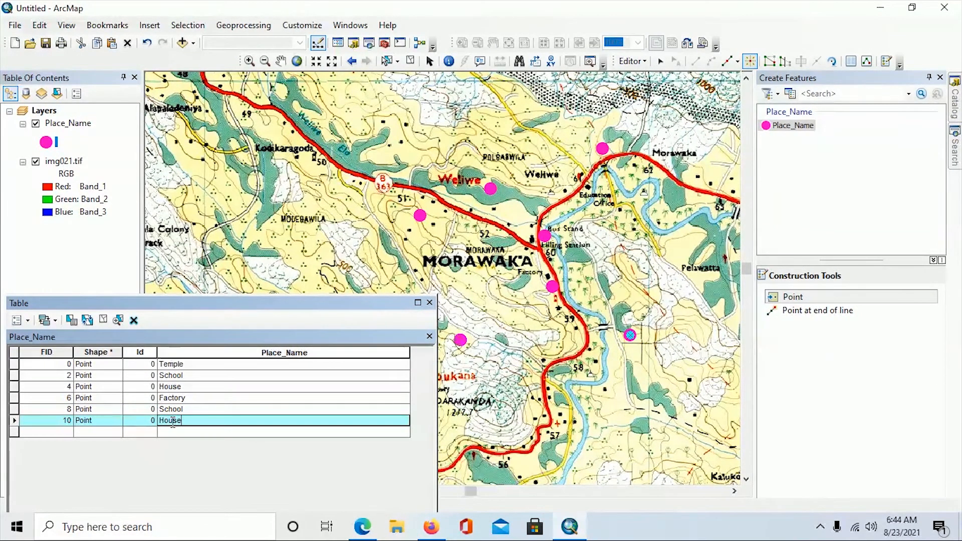
# Step: Place a point southeast of the House point beyond the bridge and one on the main road west of 56, naming them House and School
pyautogui.click(689, 379)
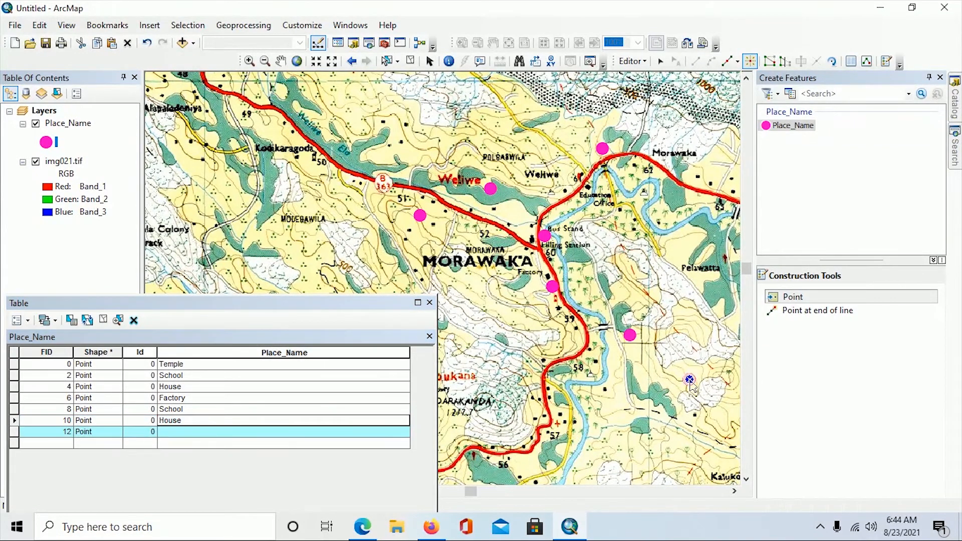
pyautogui.click(165, 431)
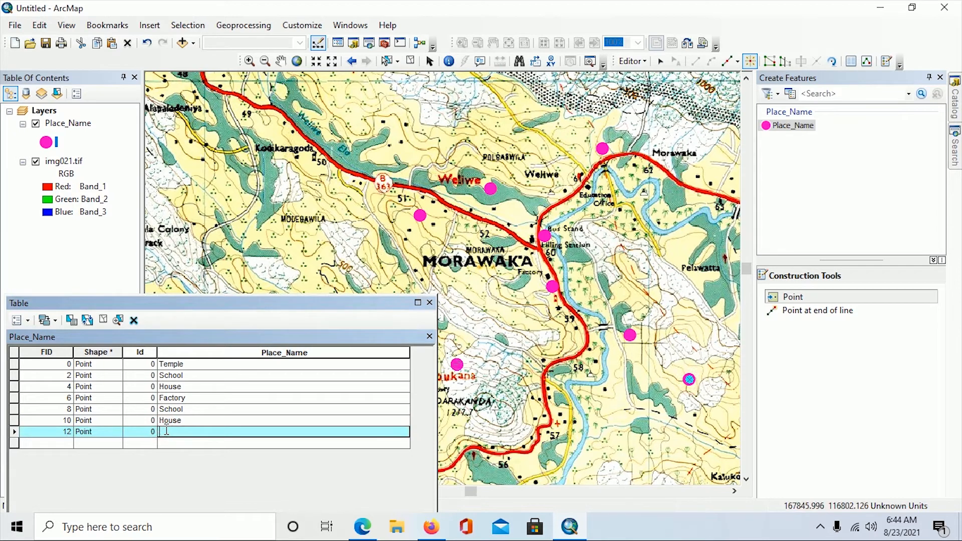
pyautogui.write('House')
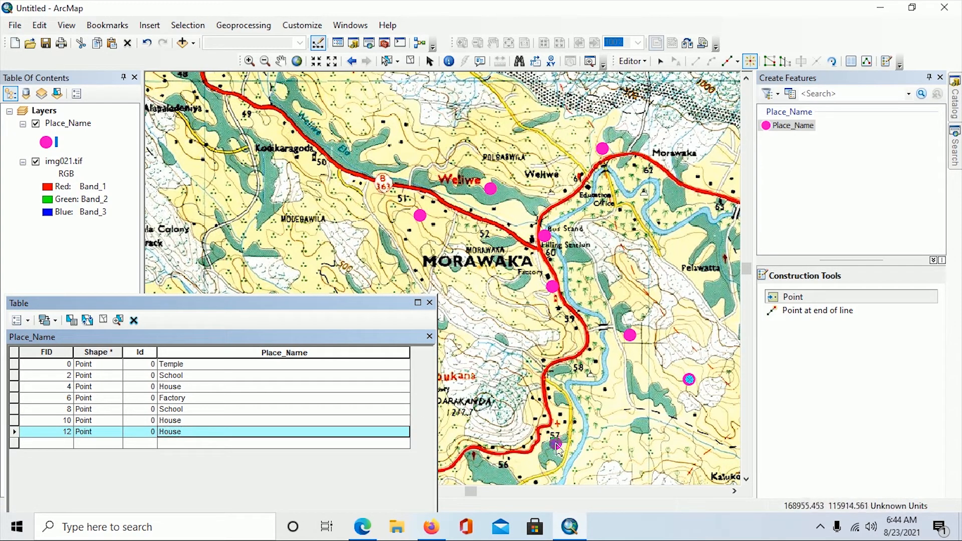
pyautogui.click(473, 458)
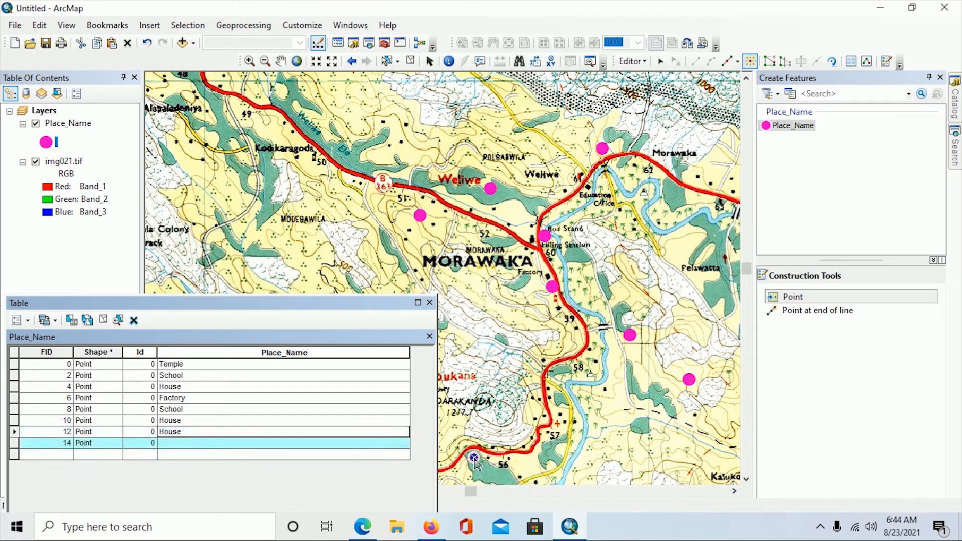
pyautogui.click(174, 446)
pyautogui.write('School')
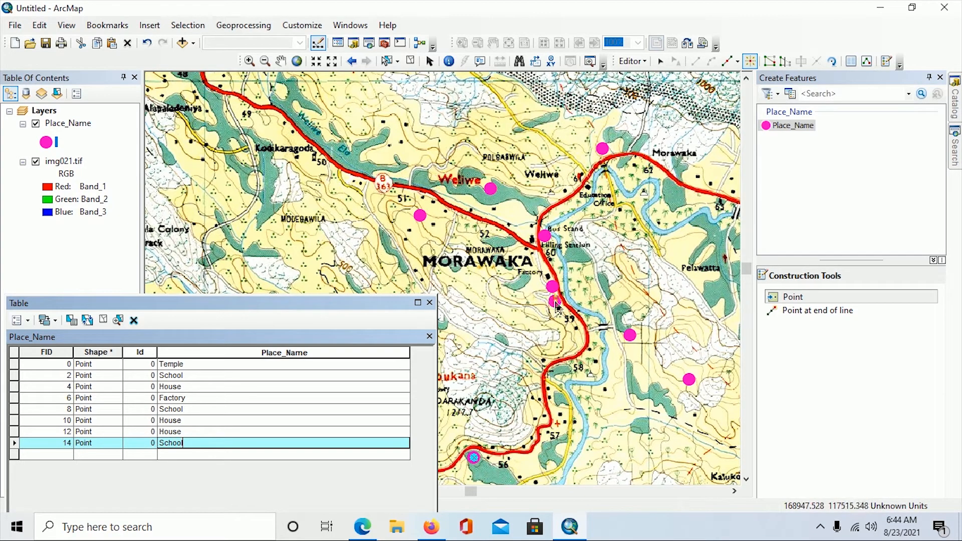
# Step: Place a point just below the School point near Factory and one at Kodikaragoda beside marker 50, naming both Others
pyautogui.click(555, 302)
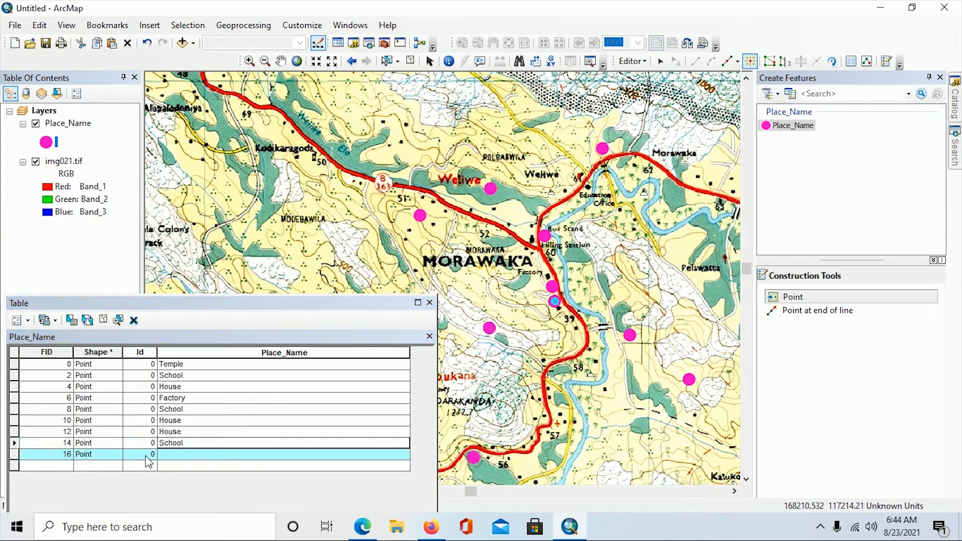
pyautogui.click(163, 456)
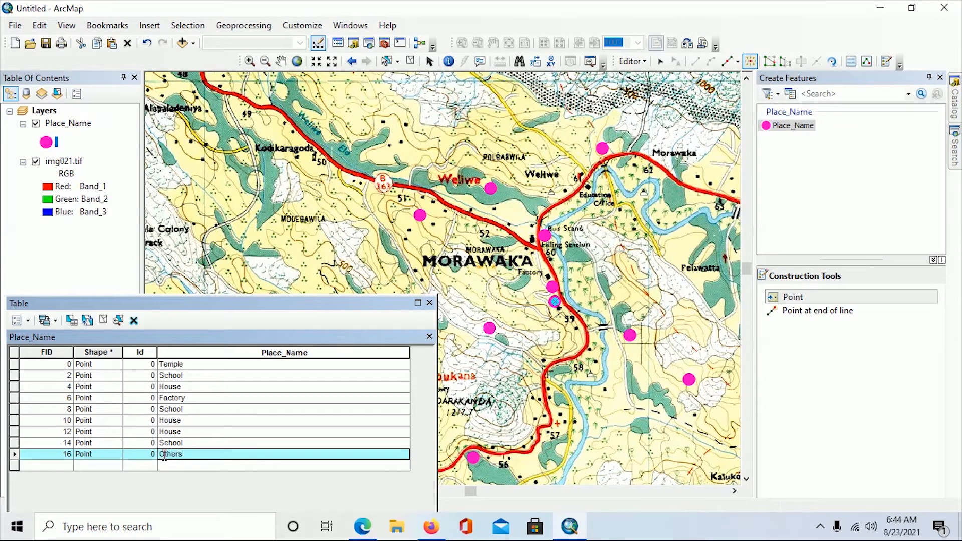
pyautogui.click(311, 156)
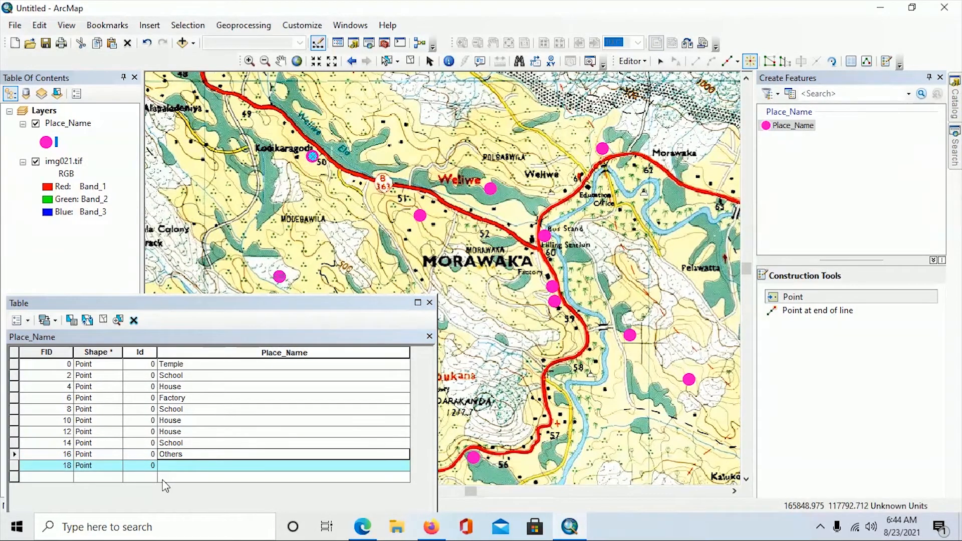
pyautogui.click(164, 466)
pyautogui.write('C')
pyautogui.write('he')
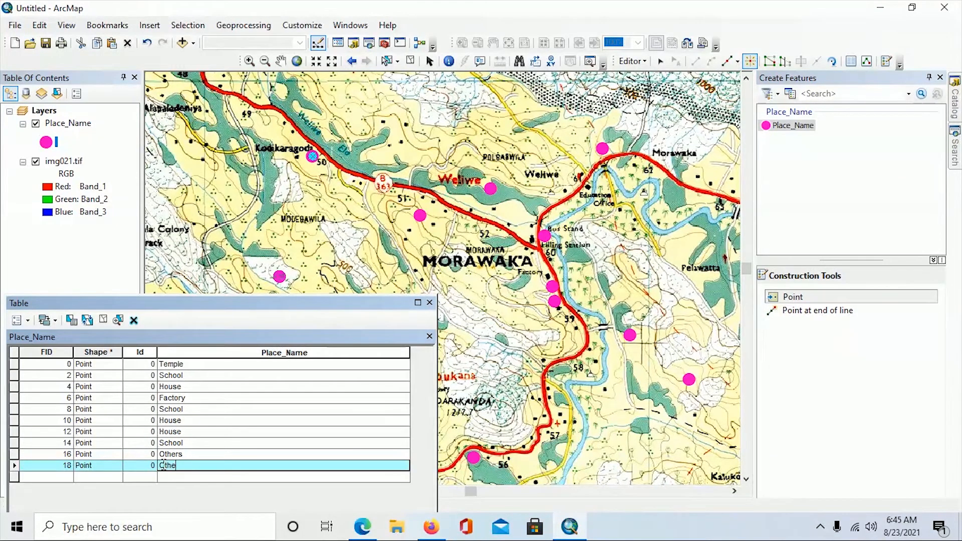
pyautogui.write('ters')
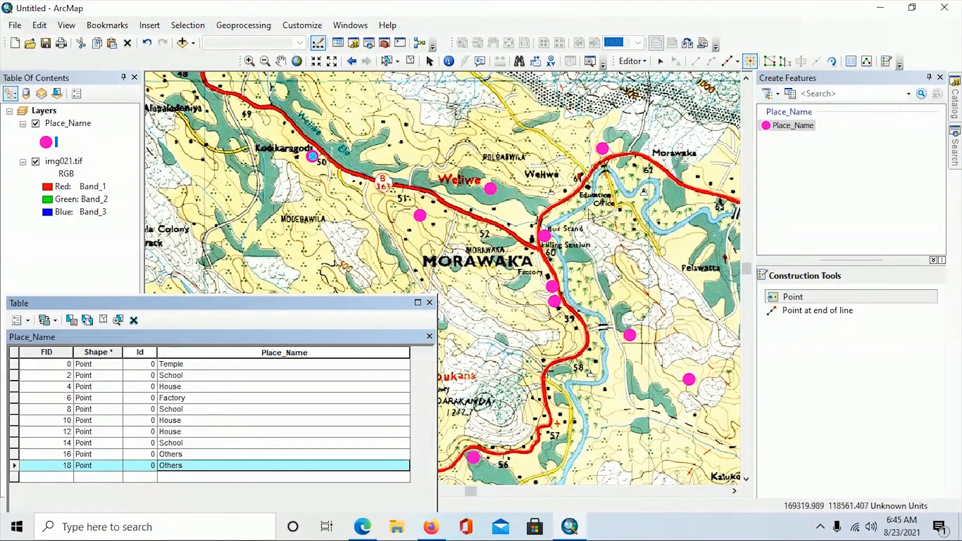
# Step: Place a point below the black Weliwe label and one at the factory below Rambukana, naming them Temple and Factory in Place_Name
pyautogui.click(550, 192)
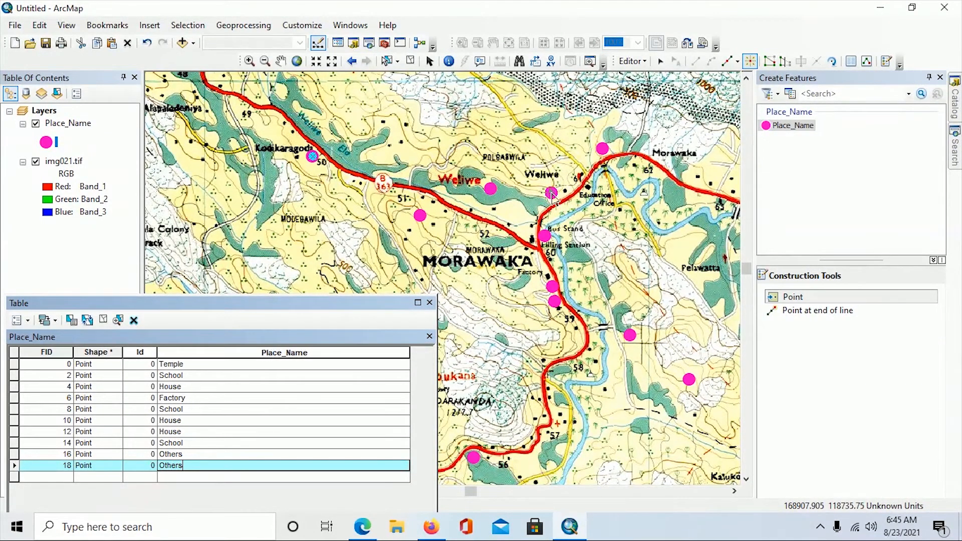
pyautogui.click(167, 480)
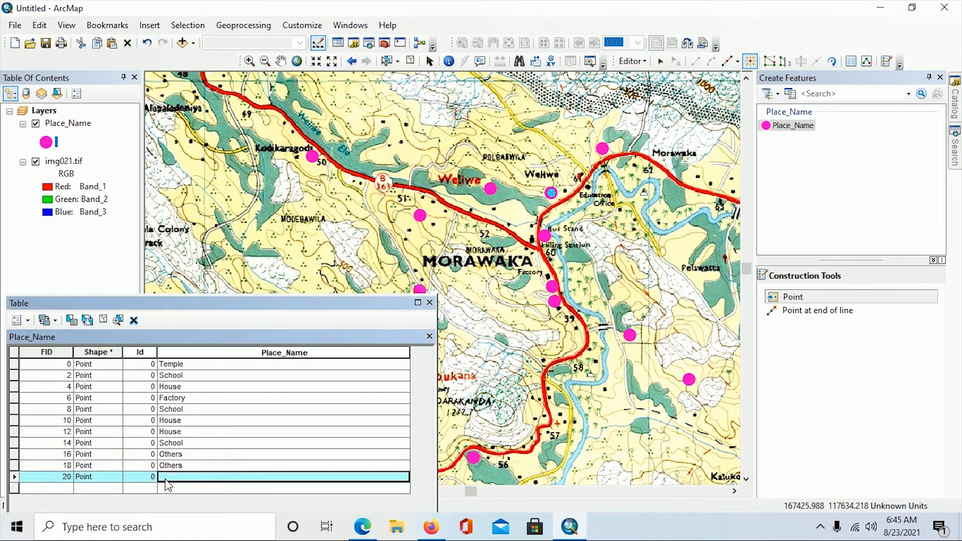
pyautogui.write('Temple')
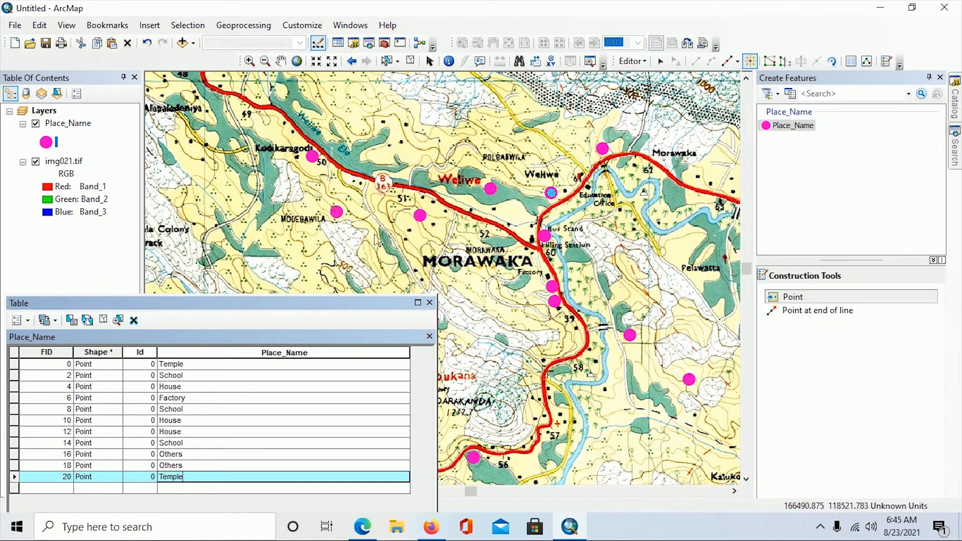
pyautogui.click(279, 60)
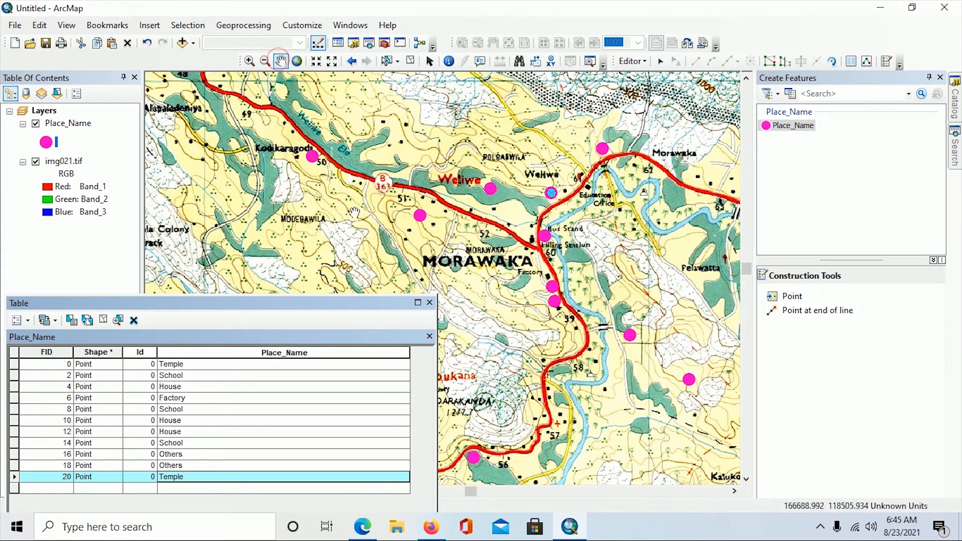
pyautogui.moveTo(352, 215); pyautogui.dragTo(482, 155)
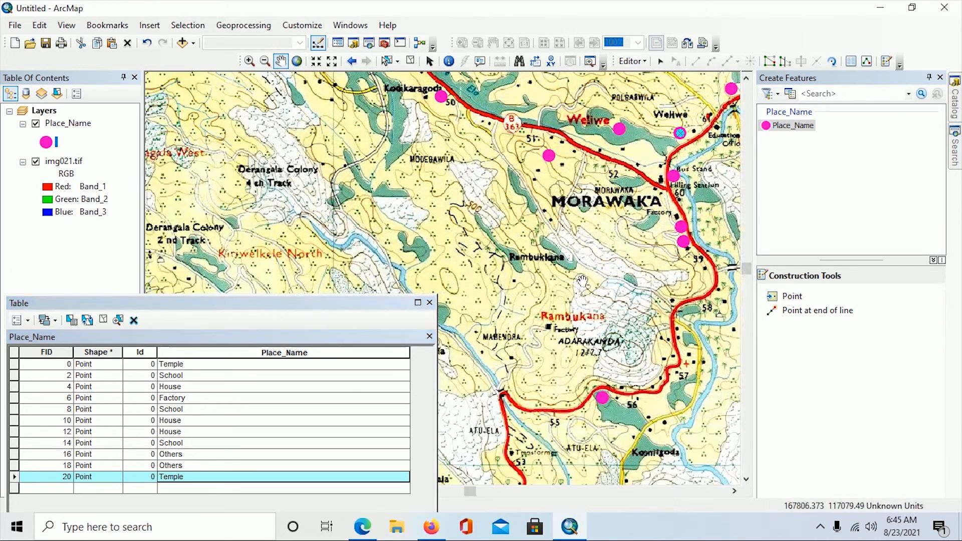
pyautogui.click(799, 301)
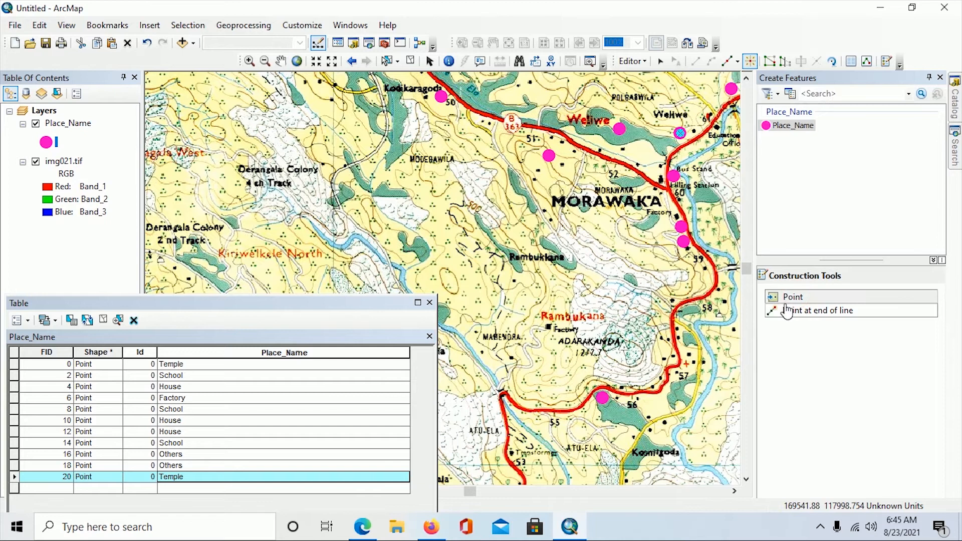
pyautogui.click(547, 327)
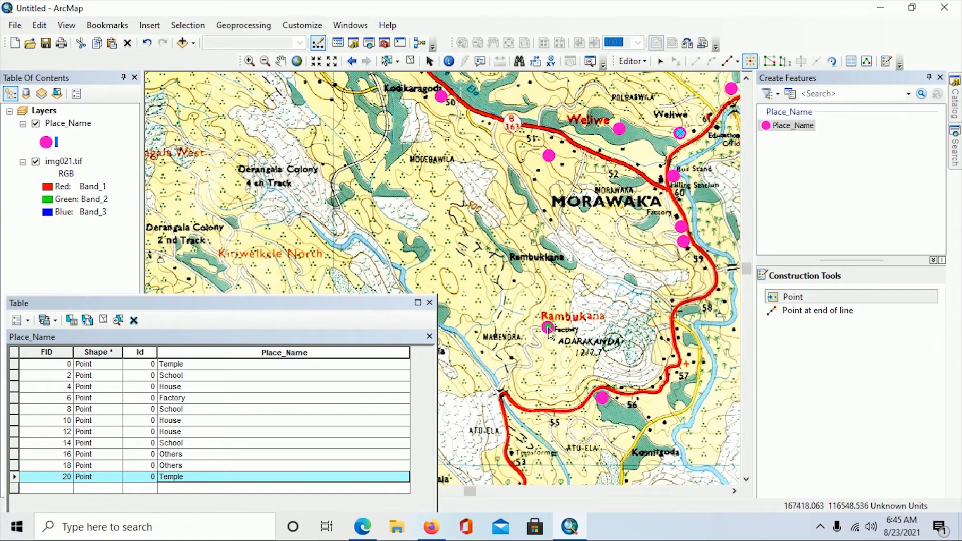
pyautogui.click(167, 487)
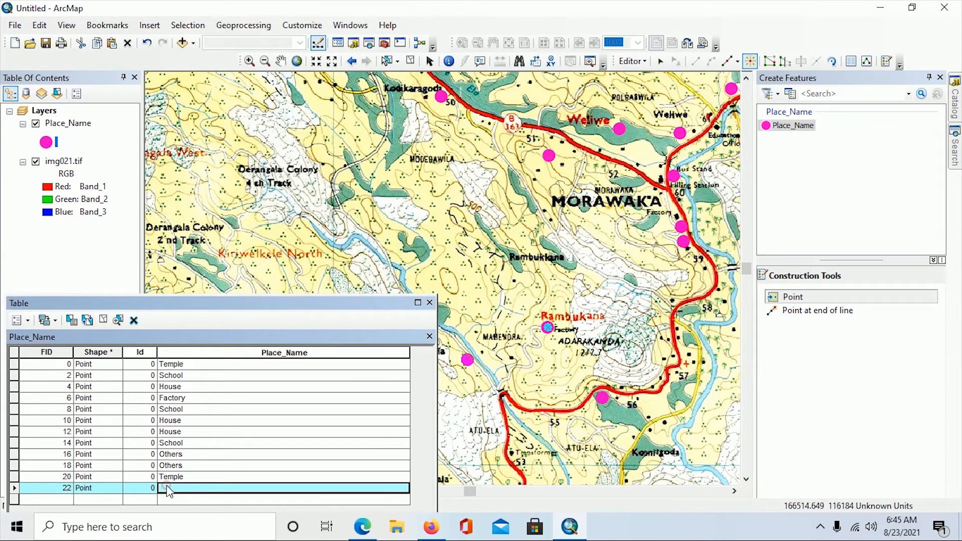
pyautogui.write('Fac')
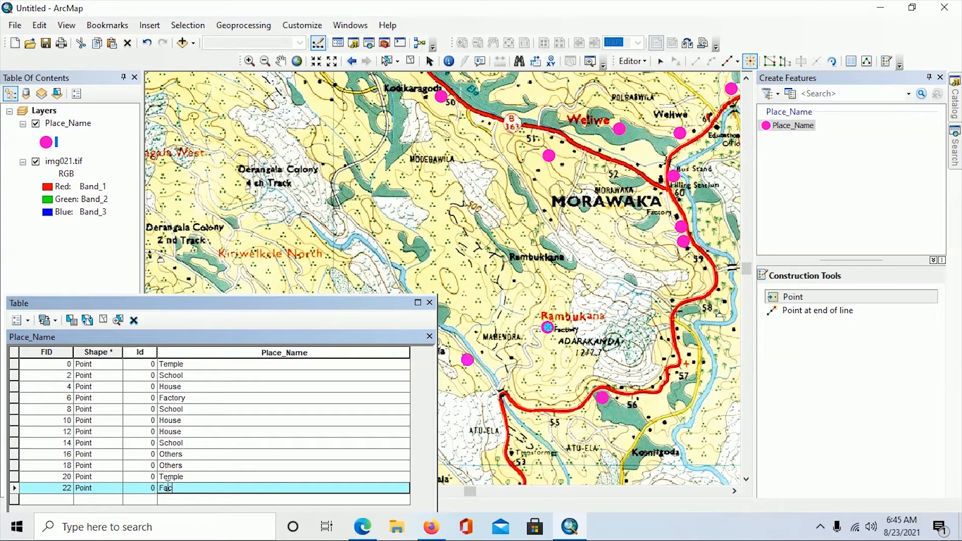
pyautogui.write('tory')
# Step: Place a point southeast of the Mahendra label and one below the black Rambukkana label, naming both House in Place_Name
pyautogui.click(511, 358)
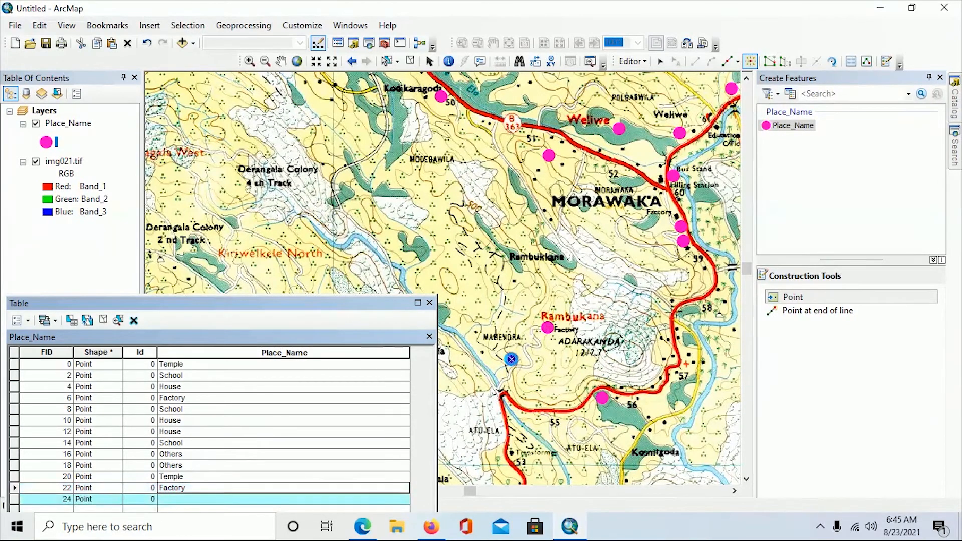
pyautogui.click(213, 500)
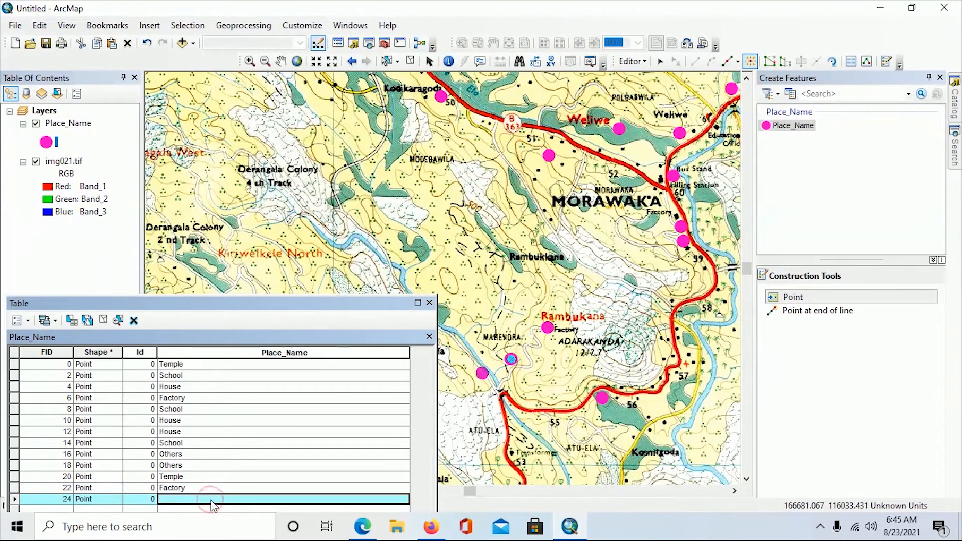
pyautogui.write('House')
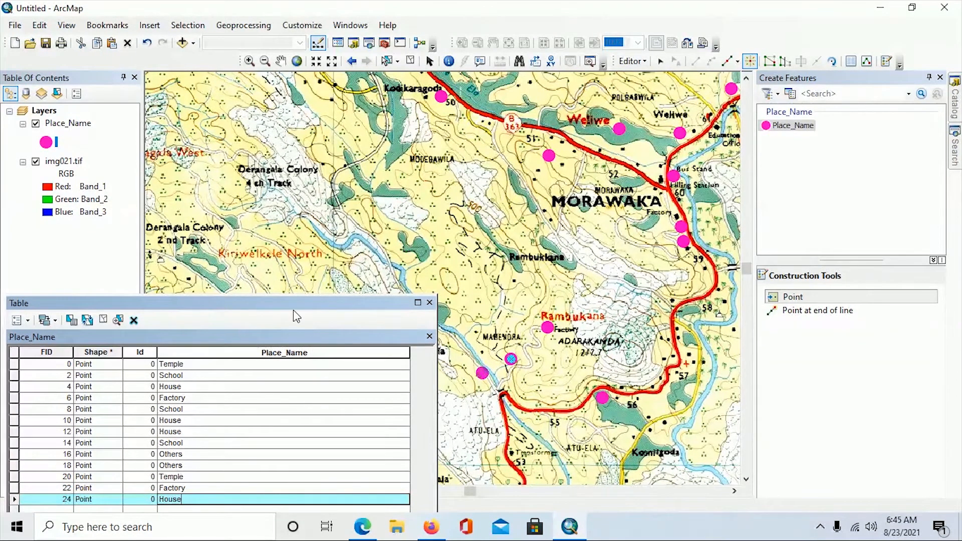
pyautogui.moveTo(288, 303); pyautogui.dragTo(300, 276)
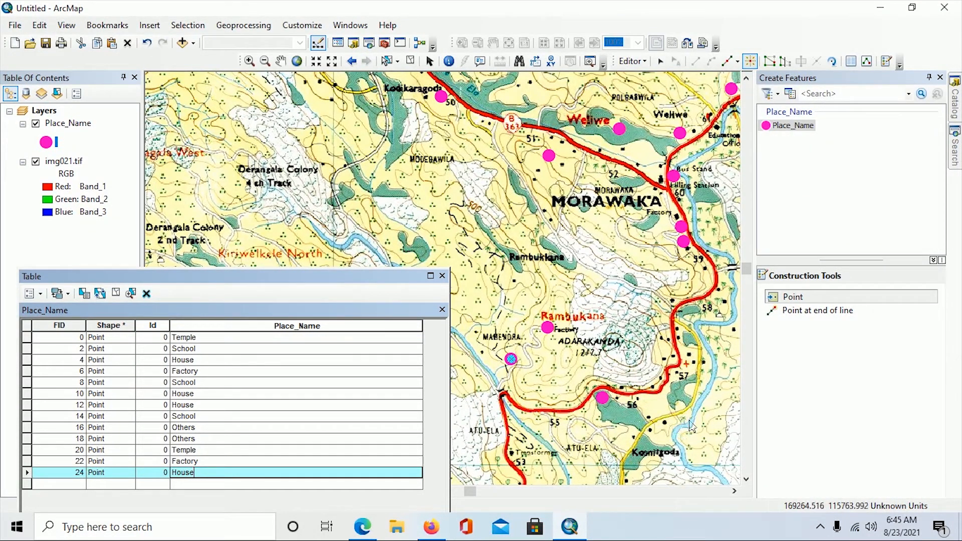
pyautogui.click(512, 220)
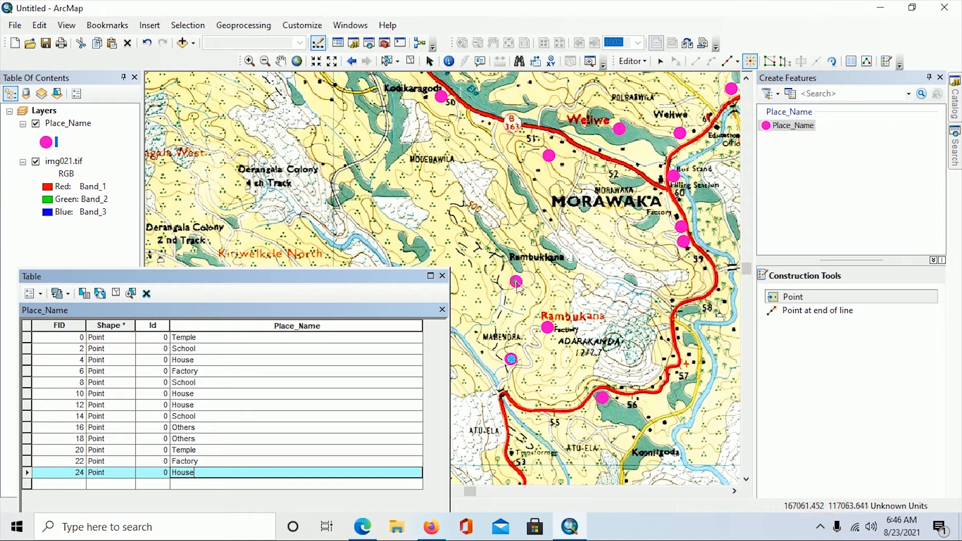
pyautogui.click(515, 283)
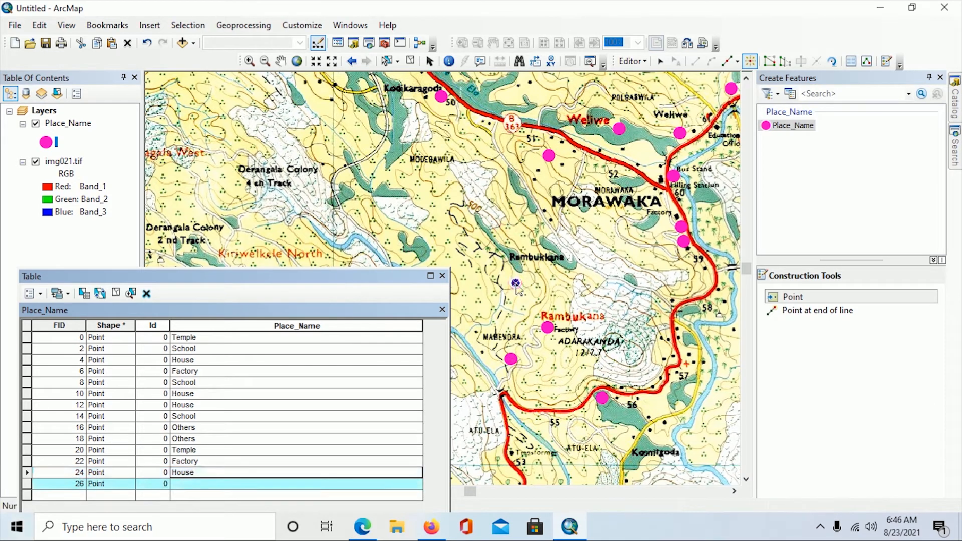
pyautogui.click(178, 484)
pyautogui.write('House')
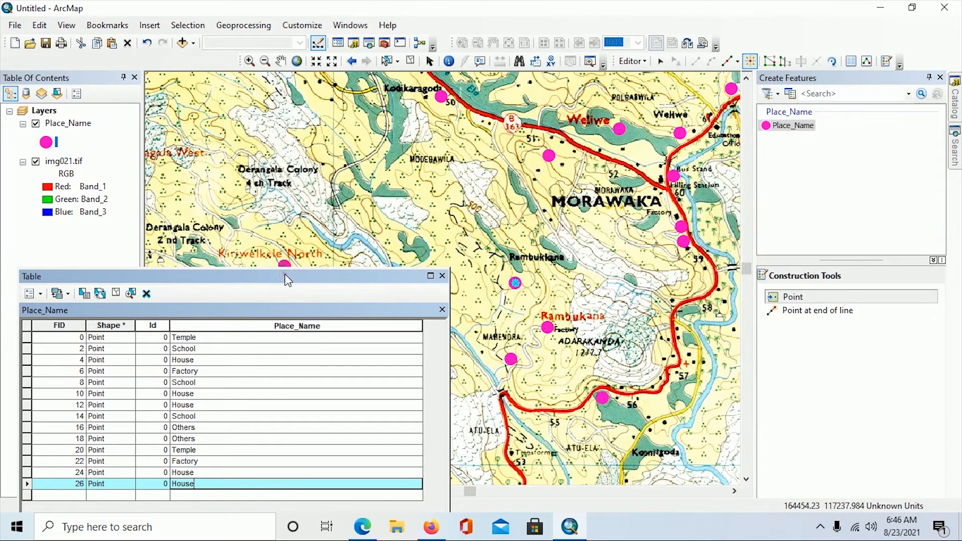
# Step: Clear the selection and select several points on the map one by one to check their matching rows in the attribute table
pyautogui.moveTo(285, 273); pyautogui.dragTo(289, 224)
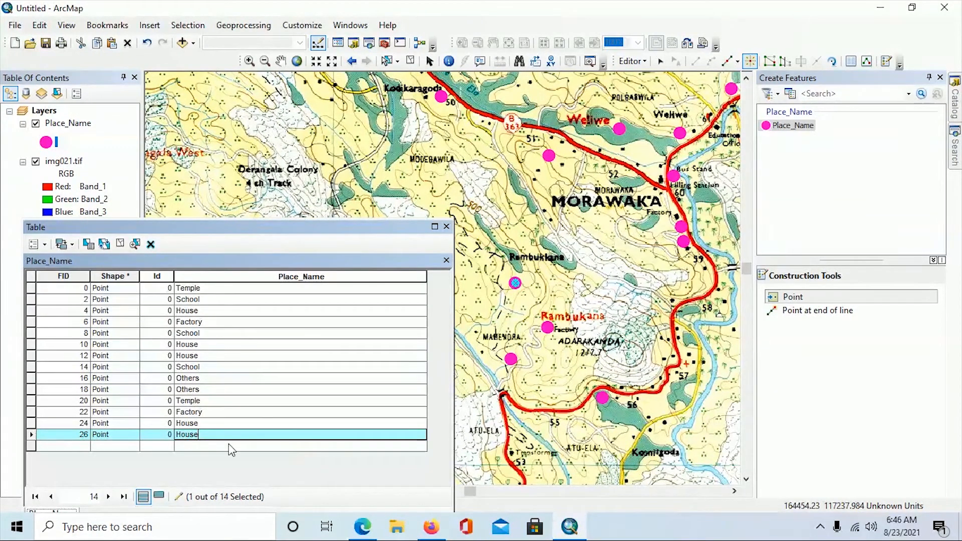
pyautogui.click(122, 245)
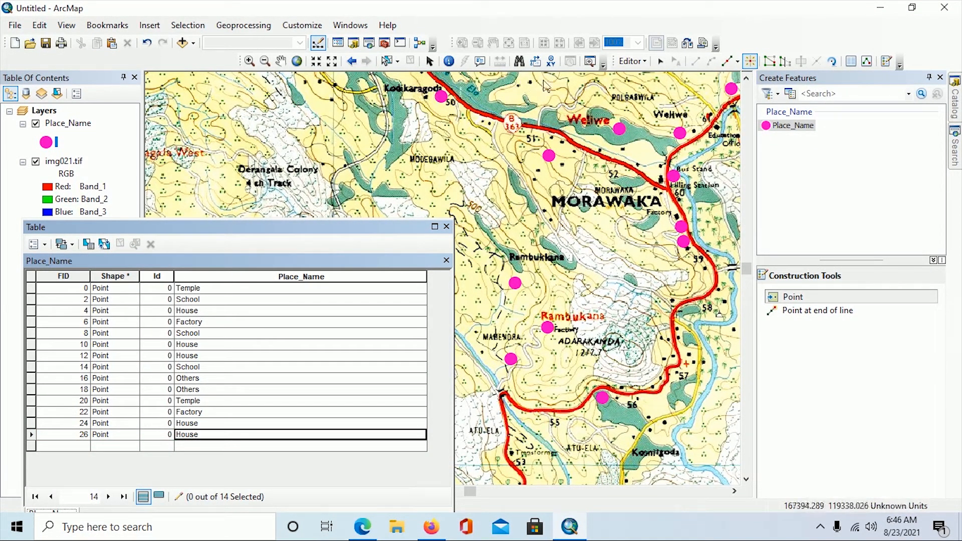
pyautogui.click(386, 61)
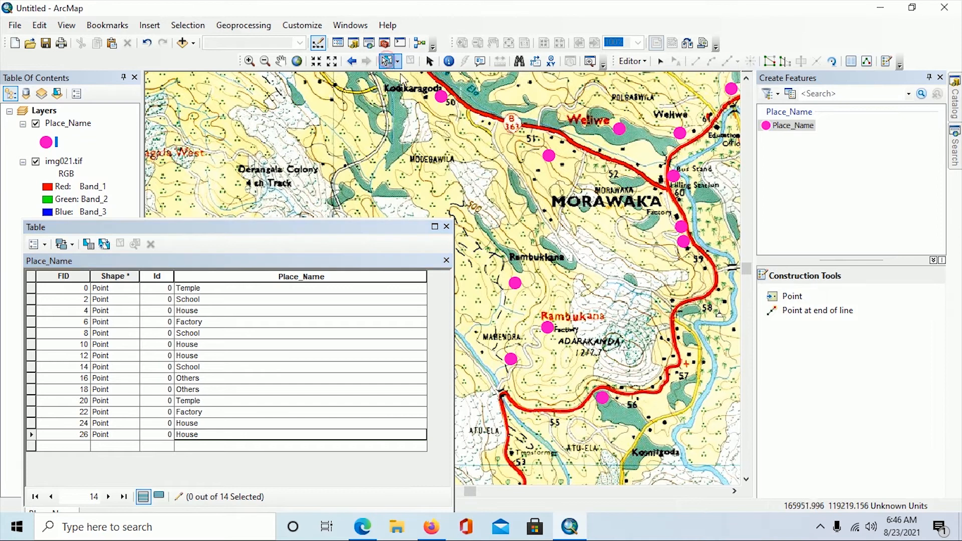
pyautogui.click(549, 156)
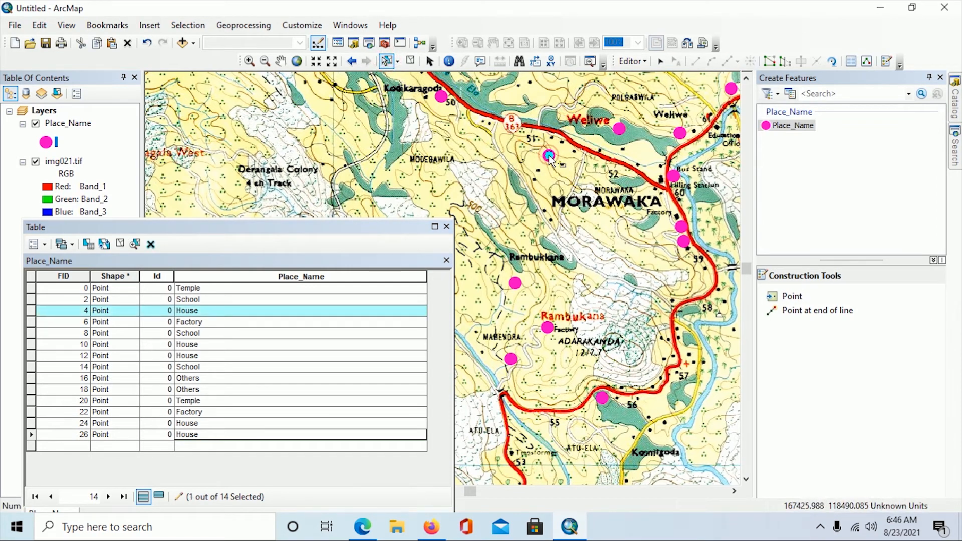
pyautogui.click(516, 285)
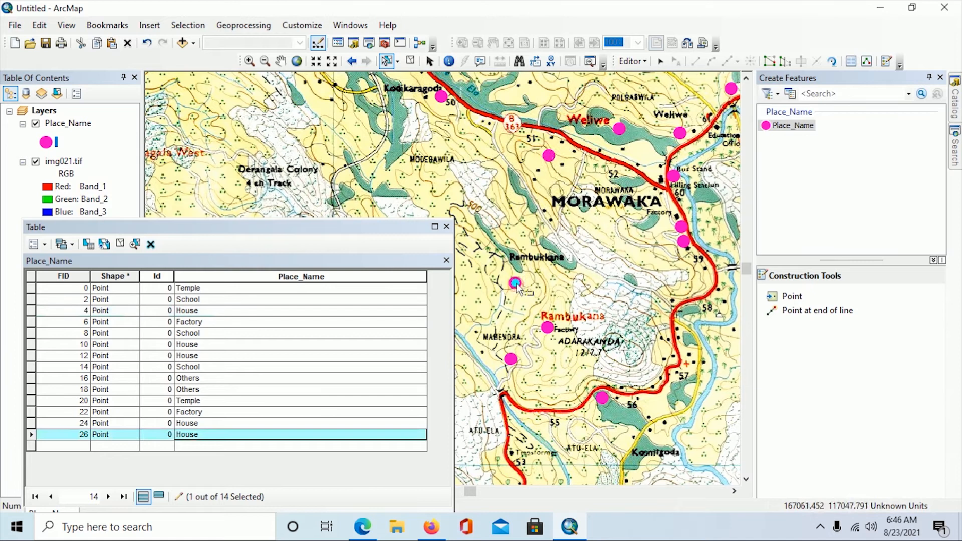
pyautogui.click(683, 242)
pyautogui.click(684, 231)
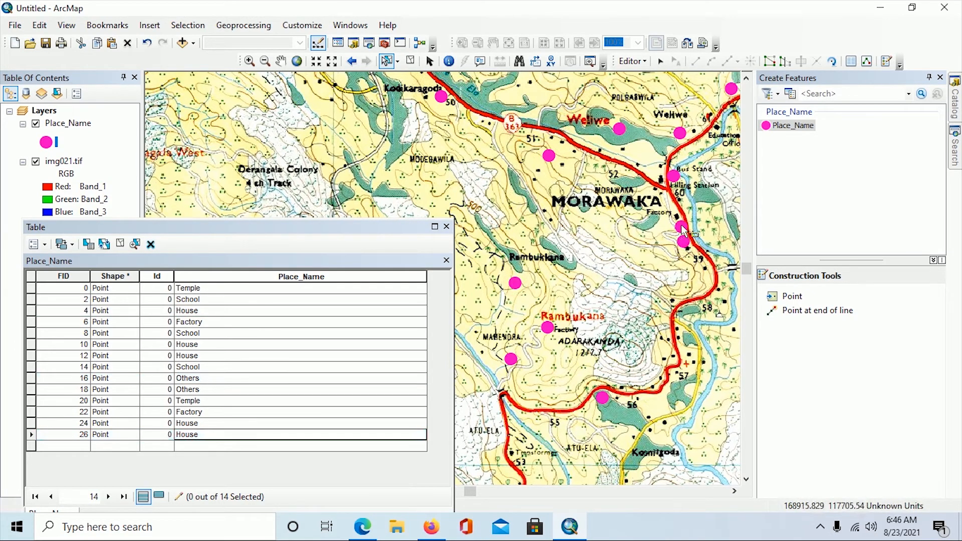
pyautogui.click(675, 176)
pyautogui.click(680, 134)
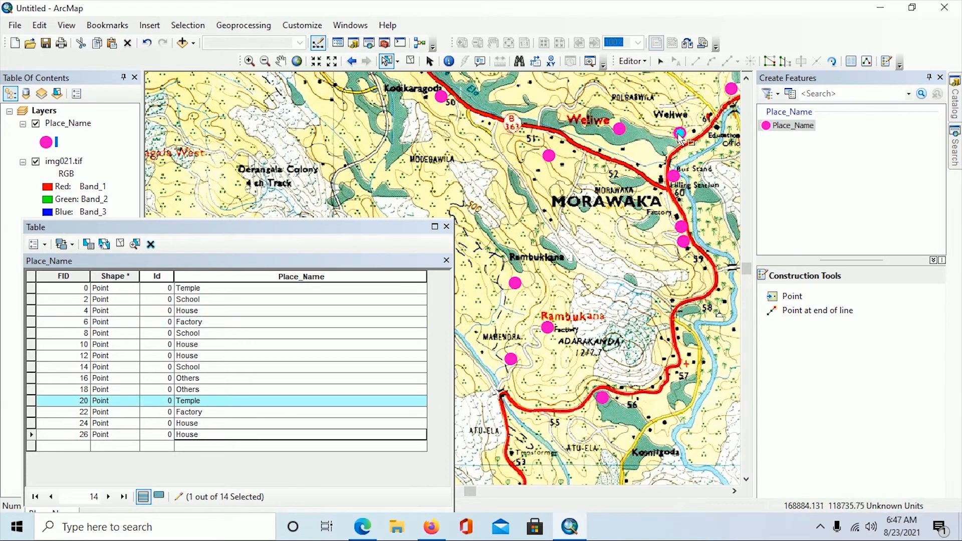
# Step: Select individual School and House records in the attribute table to locate their points on the map
pyautogui.click(31, 290)
pyautogui.click(31, 299)
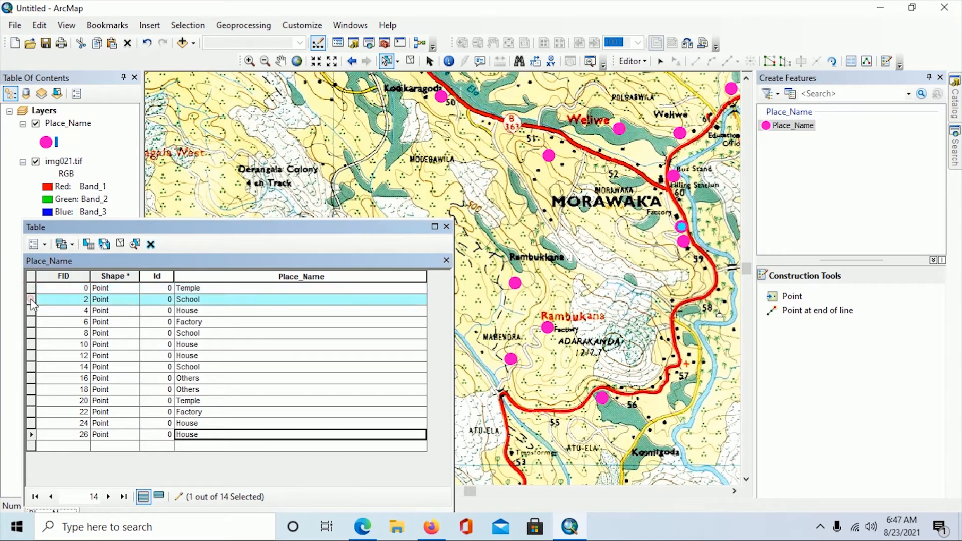
pyautogui.click(31, 311)
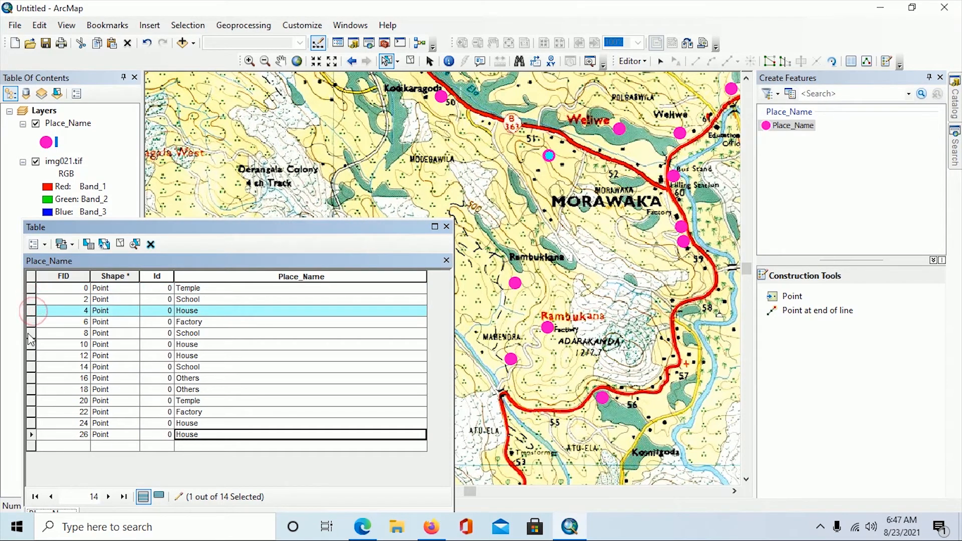
pyautogui.click(30, 333)
pyautogui.click(31, 355)
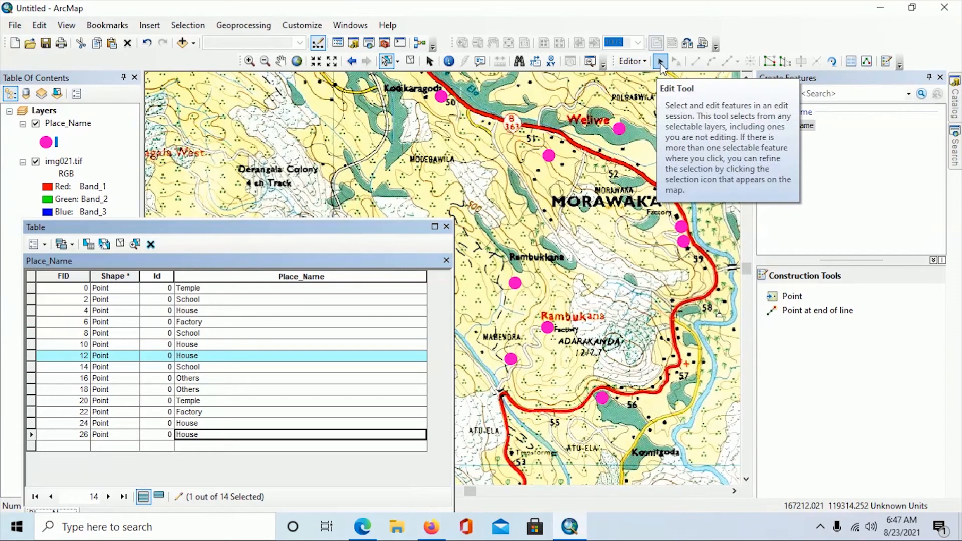
# Step: Nudge the Temple point below the black Weliwe label slightly with the Edit Tool
pyautogui.click(660, 60)
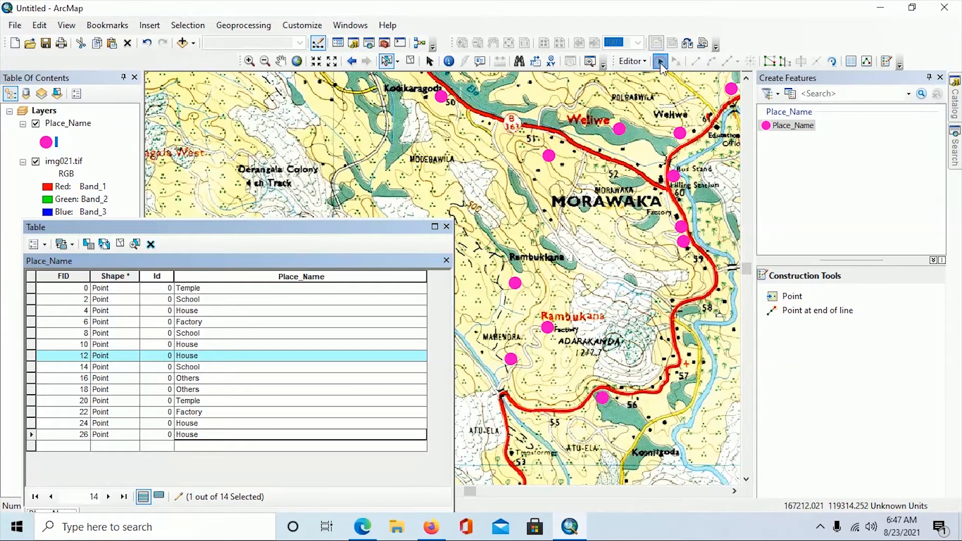
pyautogui.click(680, 133)
pyautogui.moveTo(680, 133)
pyautogui.mouseDown()
pyautogui.moveTo(670, 118)
pyautogui.moveTo(682, 134)
pyautogui.mouseUp()
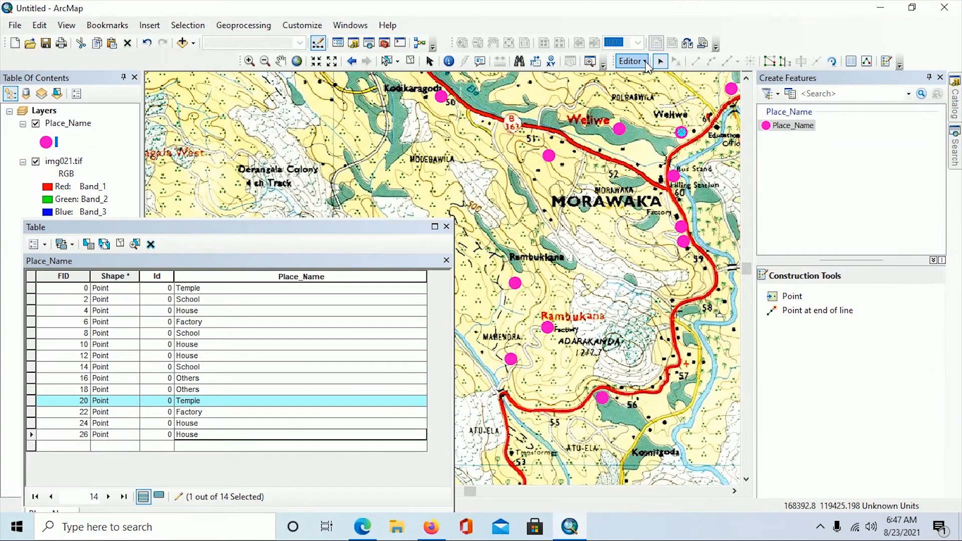
# Step: Stop the edit session and save the edits
pyautogui.click(646, 62)
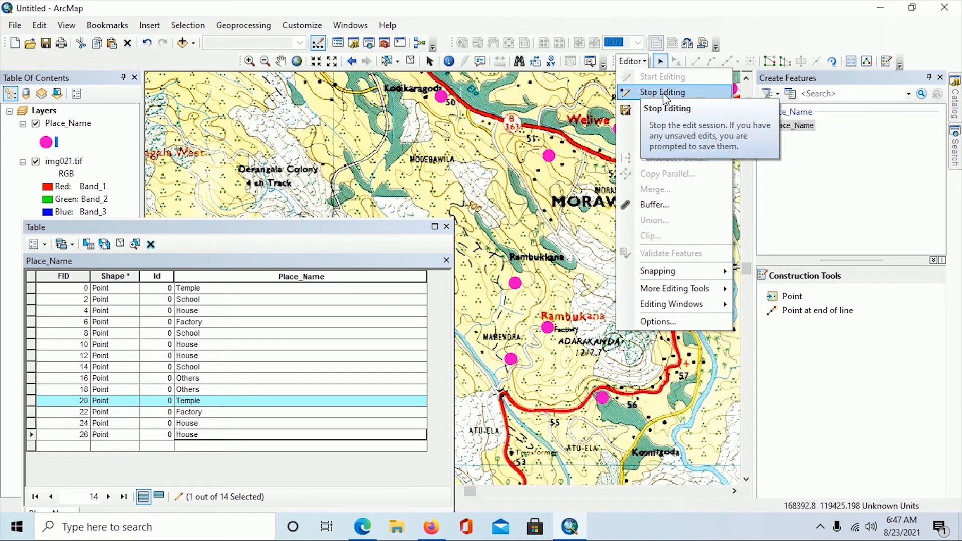
pyautogui.click(648, 54)
pyautogui.click(647, 64)
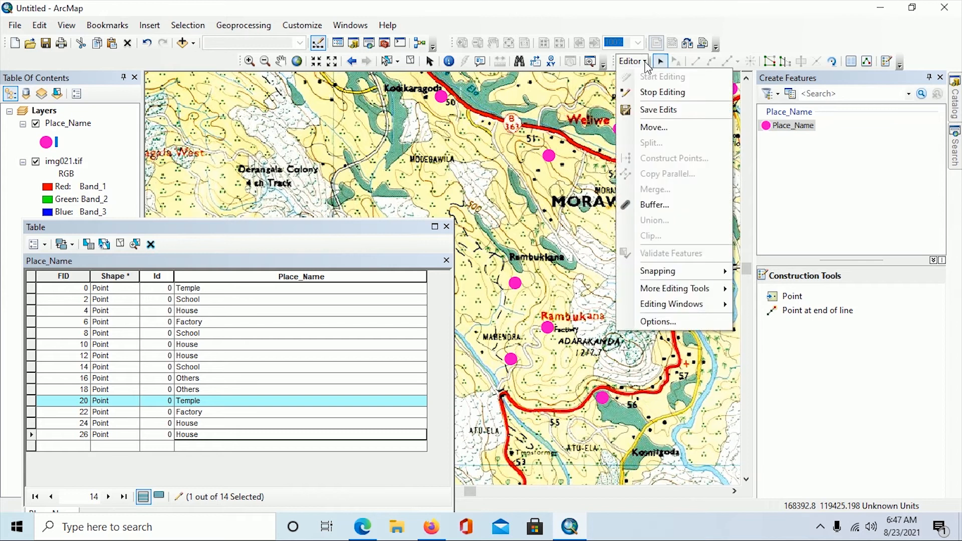
pyautogui.click(651, 92)
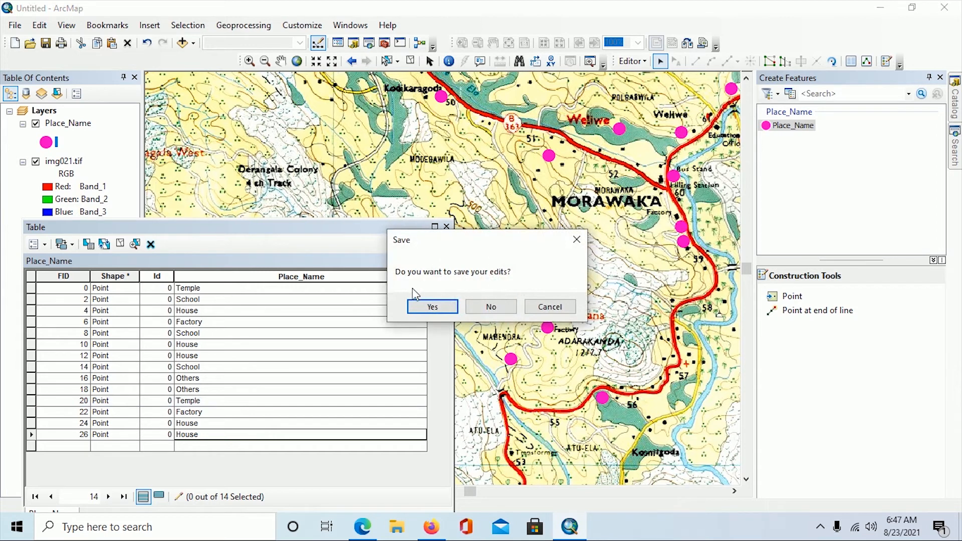
pyautogui.click(432, 307)
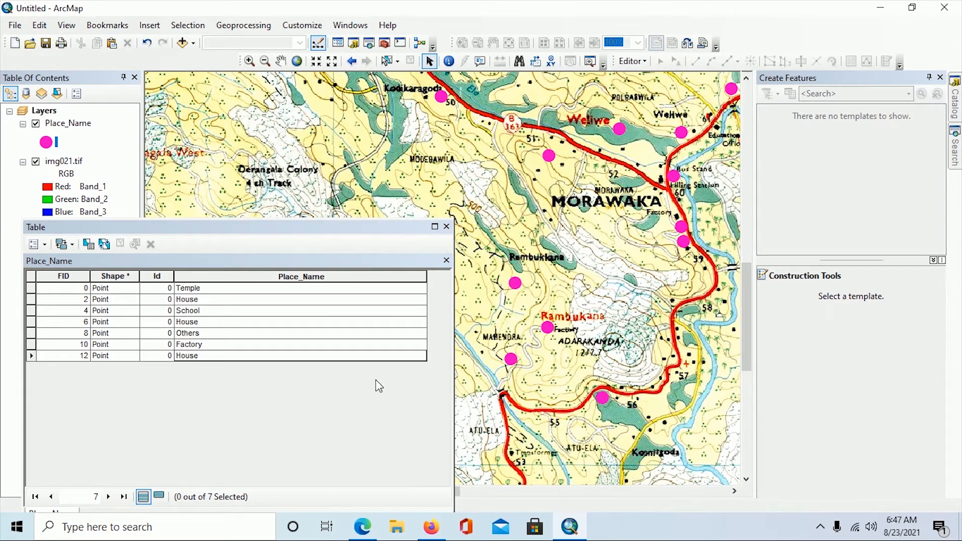
# Step: Close and reopen the Place_Name attribute table to review the saved records, and close it again
pyautogui.click(446, 227)
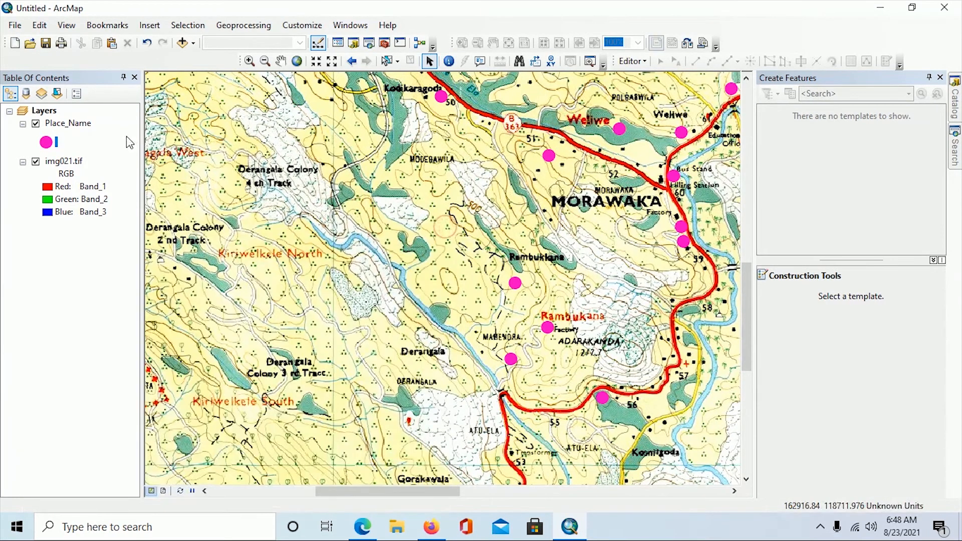
pyautogui.click(66, 125)
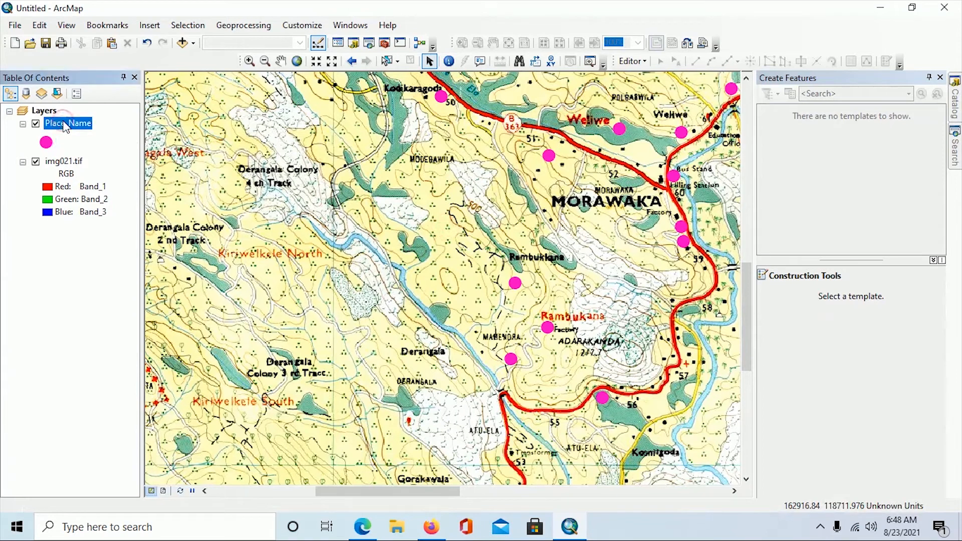
pyautogui.rightClick(66, 124)
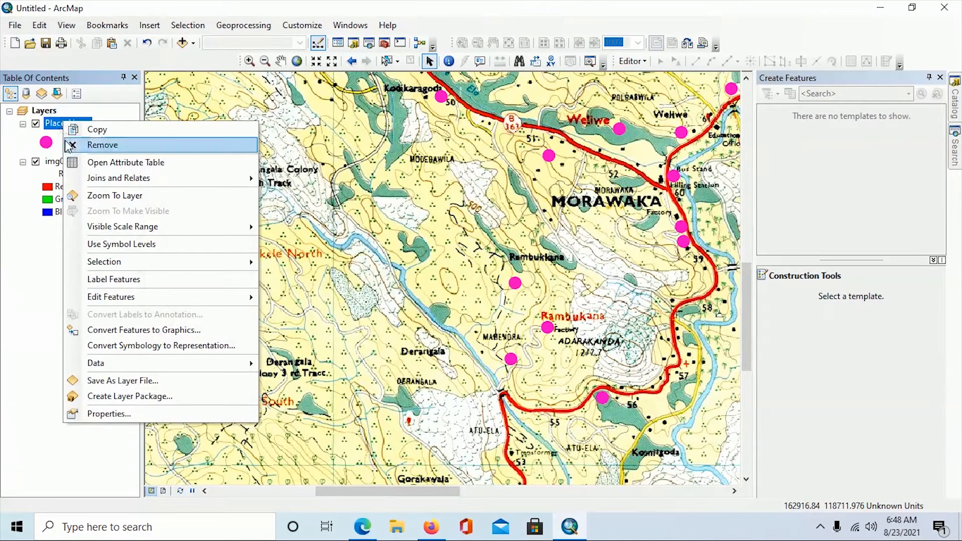
pyautogui.click(83, 165)
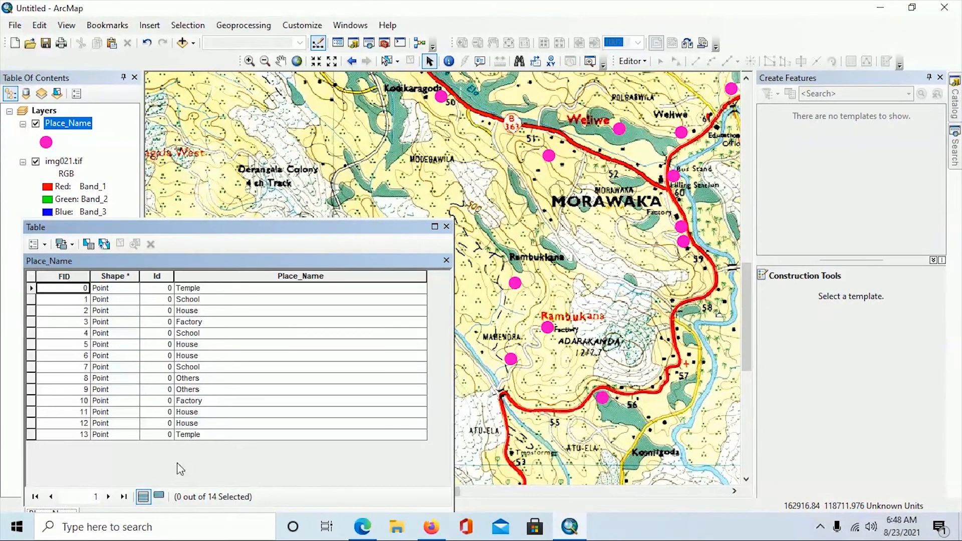
pyautogui.click(447, 227)
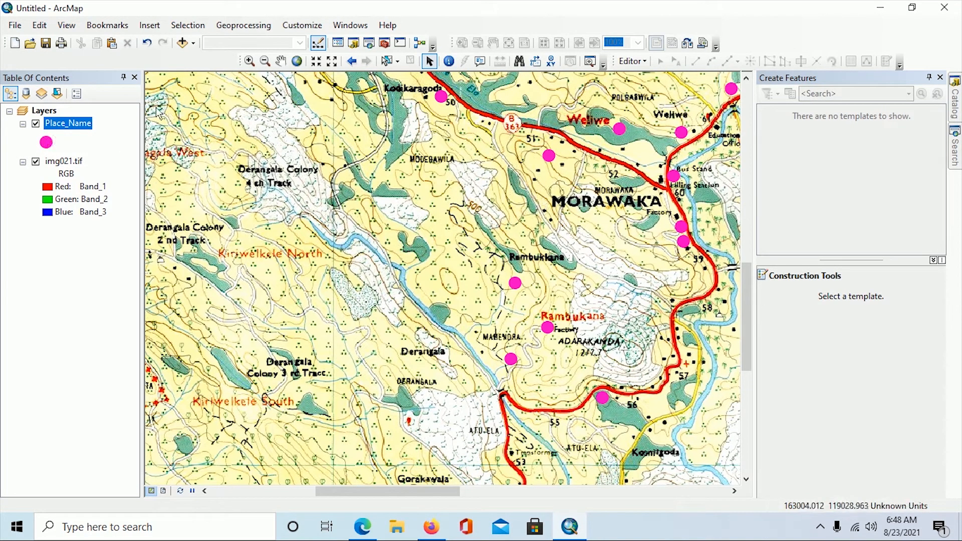
# Step: Symbolize the Place_Name layer by unique values of the Place_Name field and add all values
pyautogui.click(282, 61)
pyautogui.moveTo(486, 152); pyautogui.dragTo(354, 171)
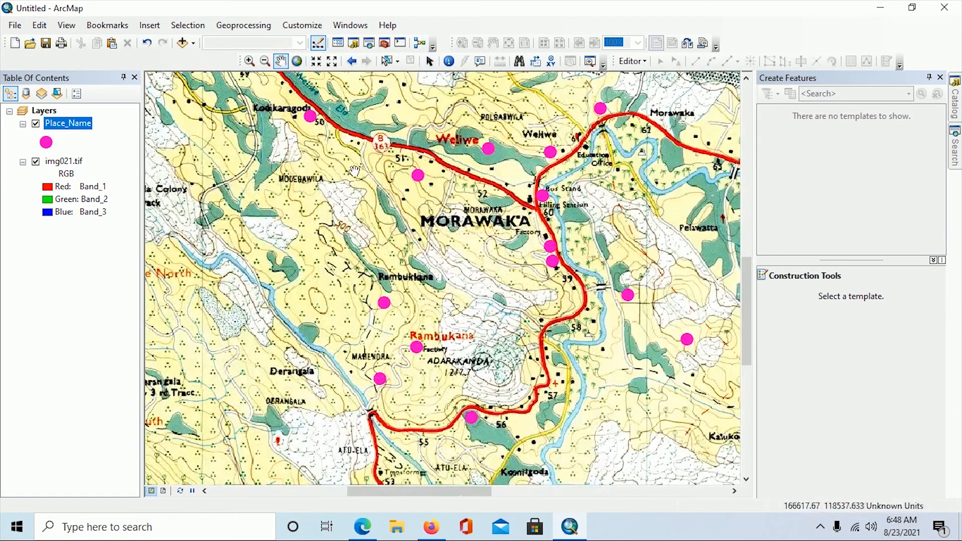
pyautogui.rightClick(60, 127)
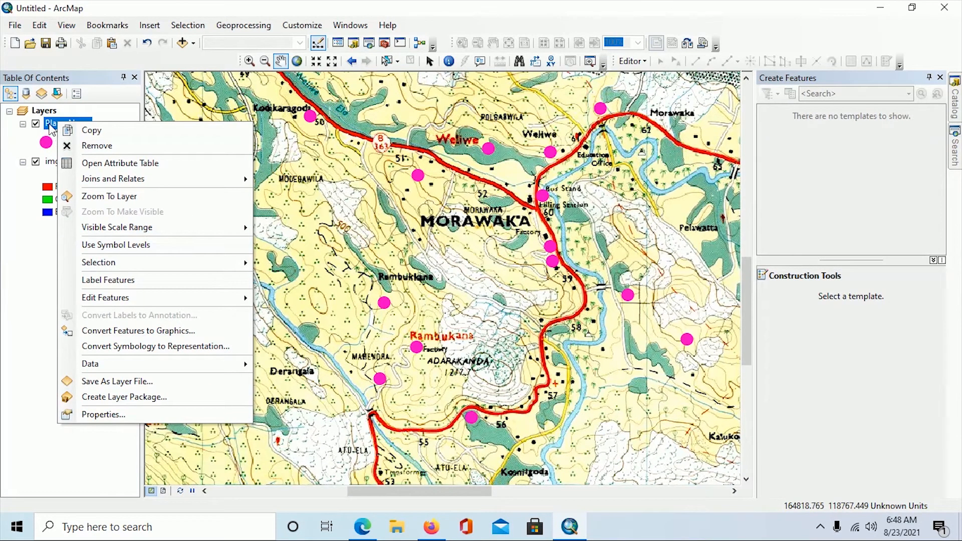
pyautogui.click(50, 125)
pyautogui.rightClick(50, 125)
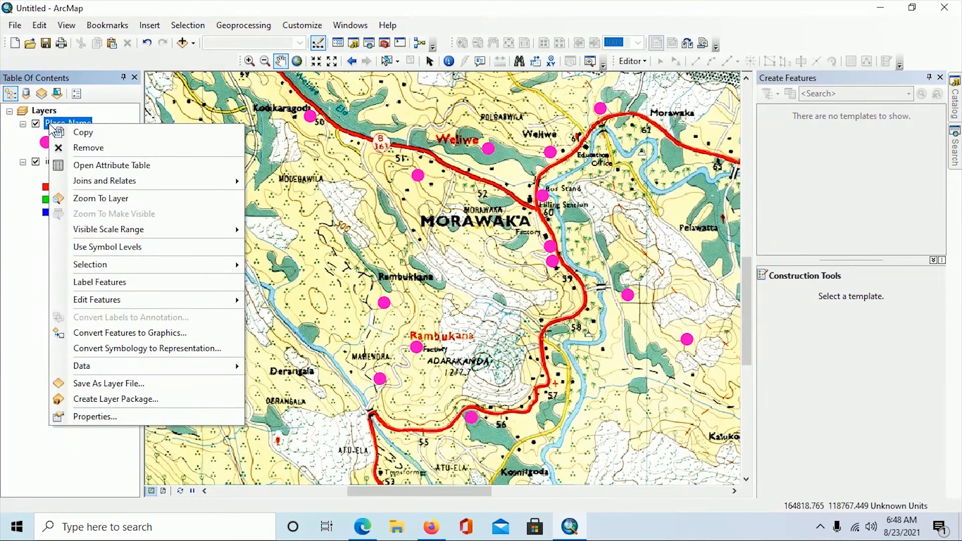
pyautogui.click(103, 416)
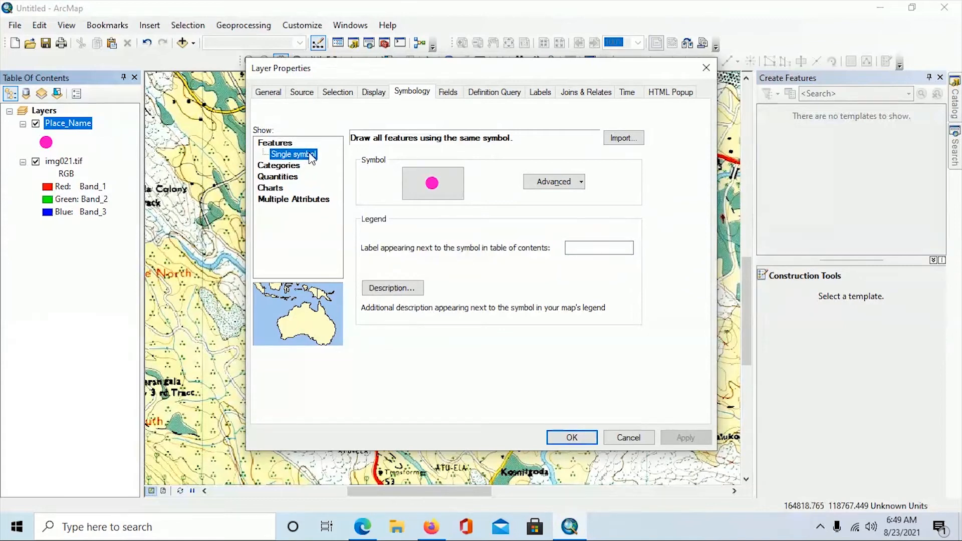
pyautogui.click(274, 166)
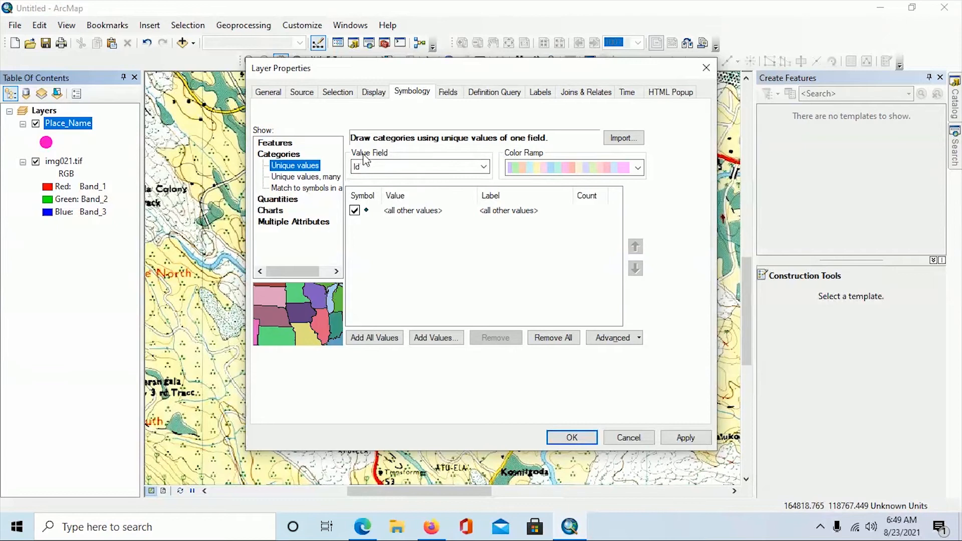
pyautogui.click(484, 168)
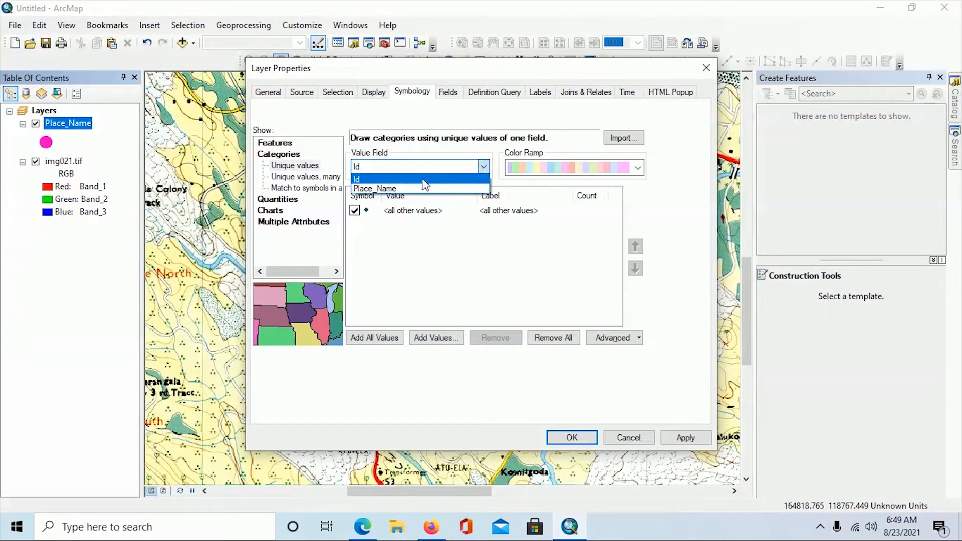
pyautogui.click(395, 190)
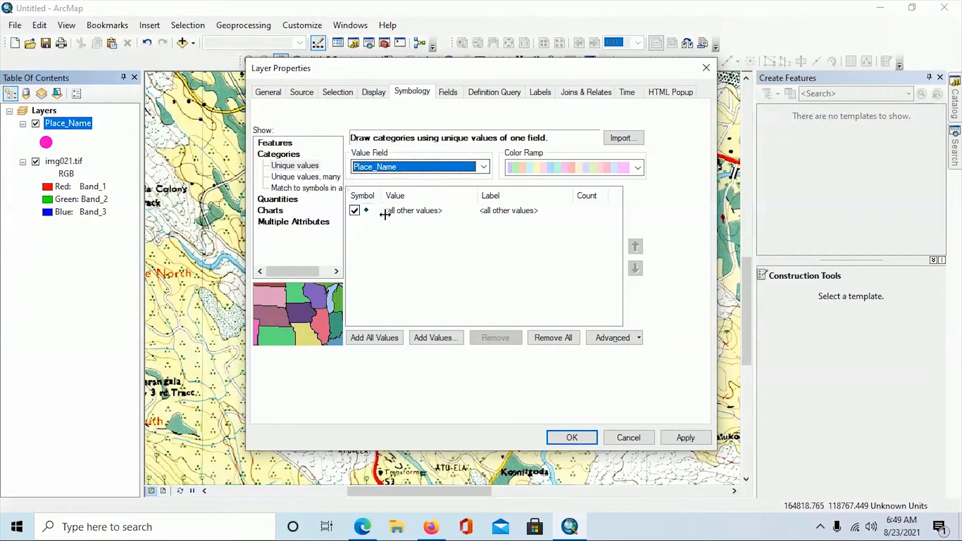
pyautogui.click(375, 338)
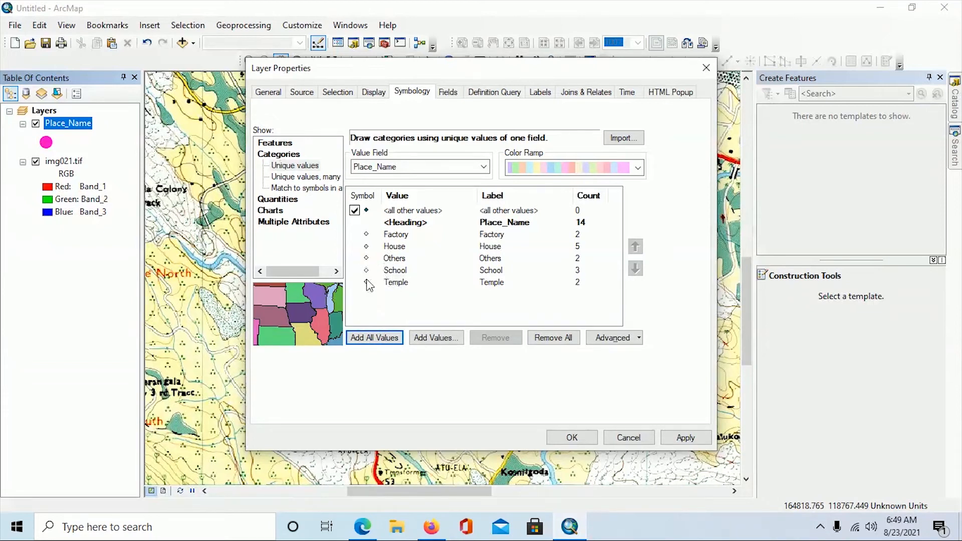
# Step: Change the Factory category's symbol to a Hexagon 1 marker in bright purple with size 15
pyautogui.doubleClick(366, 235)
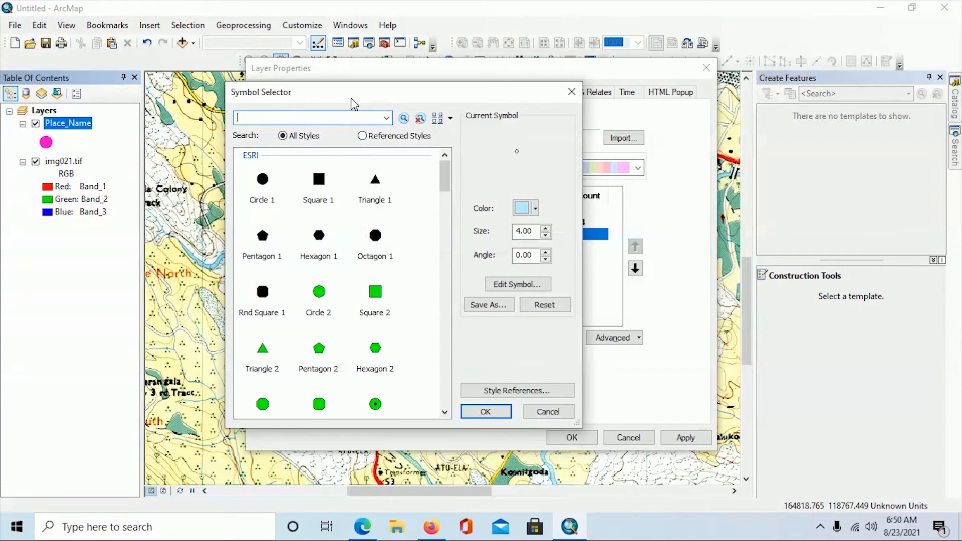
pyautogui.moveTo(351, 100); pyautogui.dragTo(643, 169)
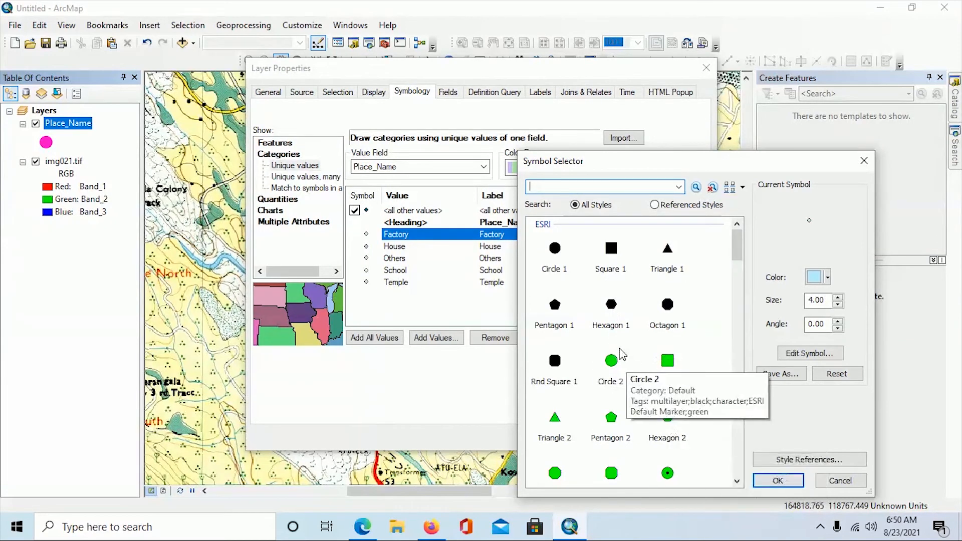
pyautogui.click(610, 306)
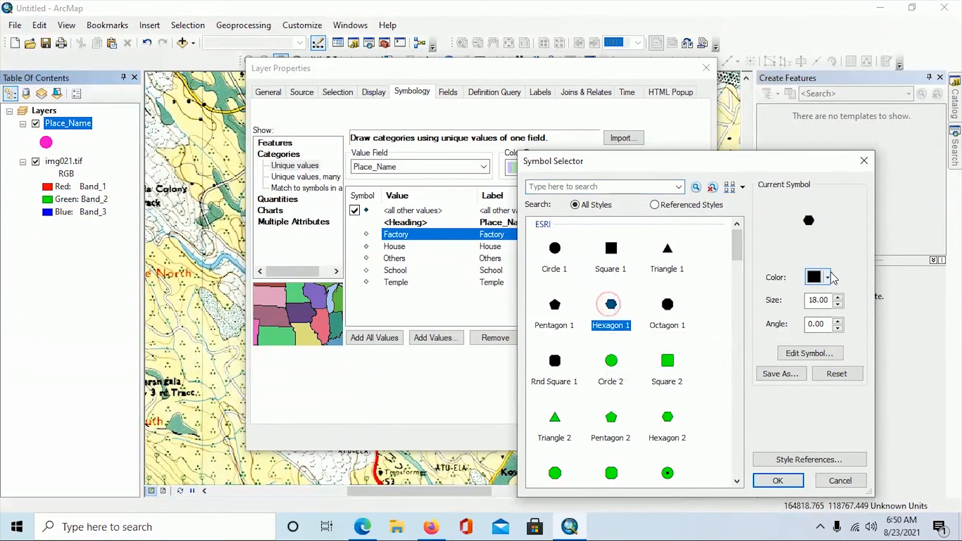
pyautogui.click(829, 278)
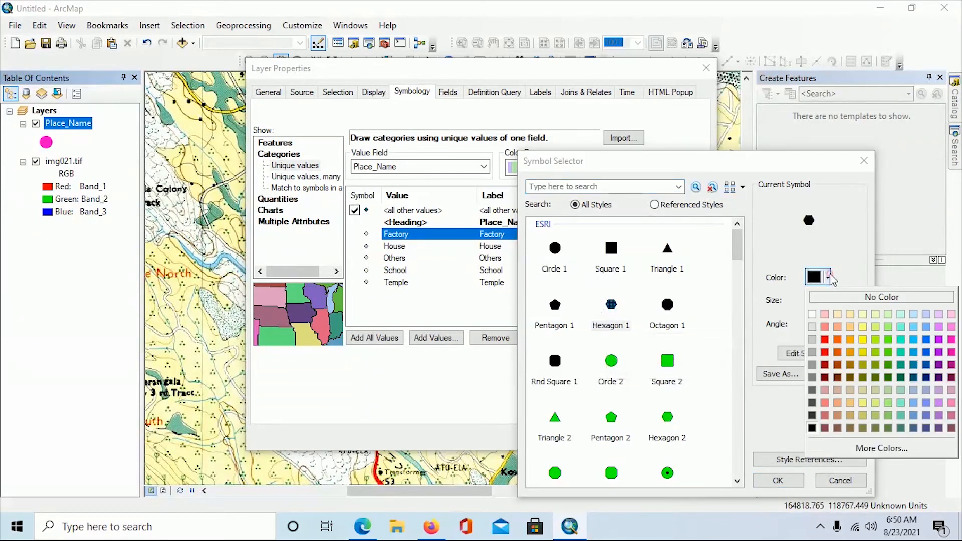
pyautogui.click(938, 340)
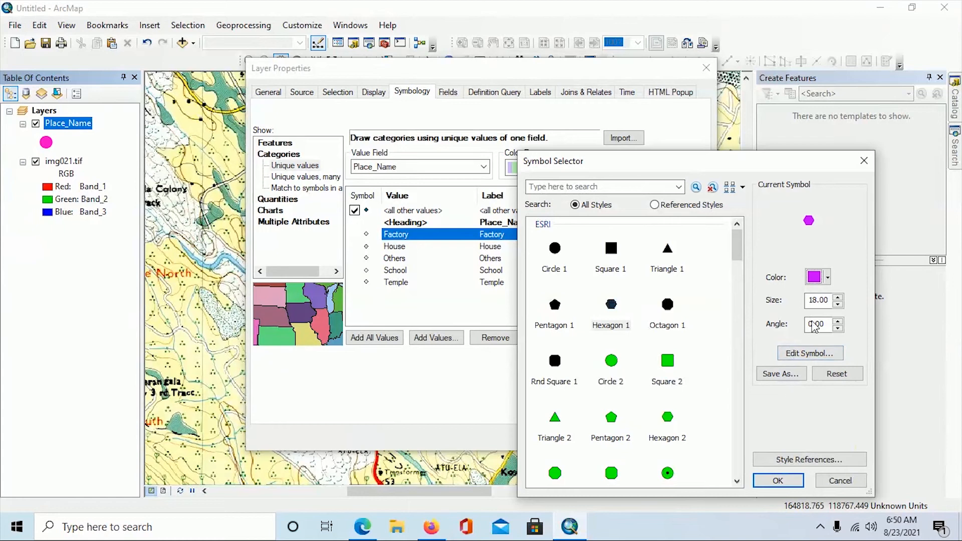
pyautogui.click(837, 304)
pyautogui.click(837, 305)
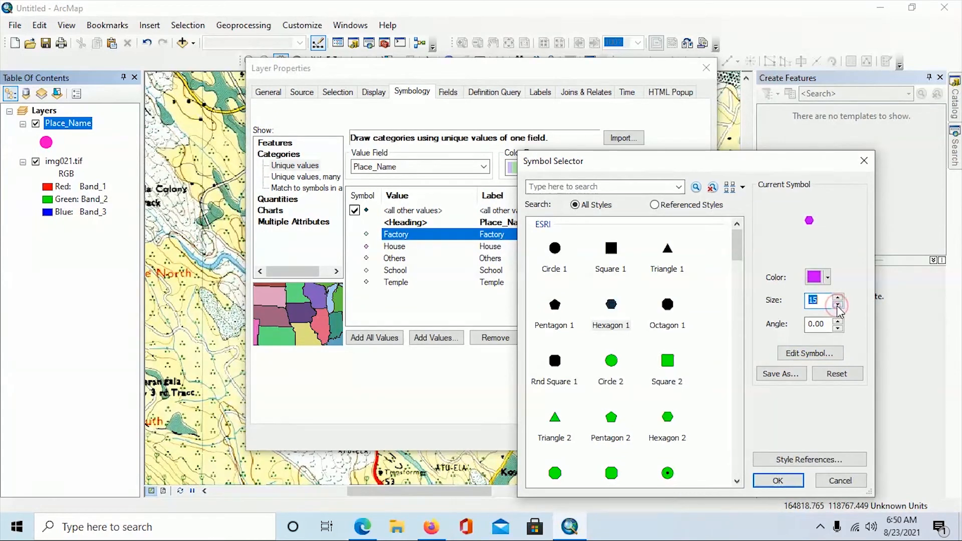
pyautogui.click(777, 481)
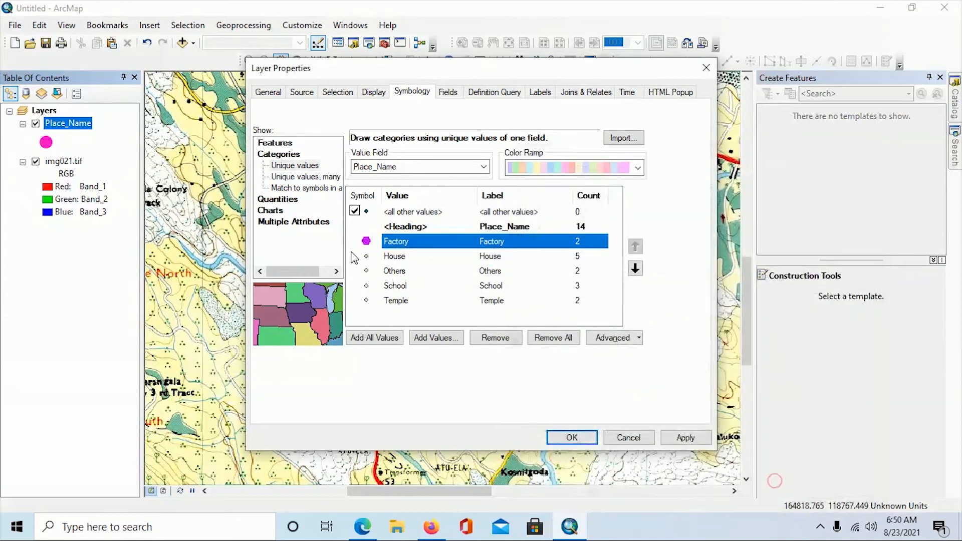
# Step: Change the House category's symbol to a black Square 1 marker with size 15
pyautogui.click(366, 257)
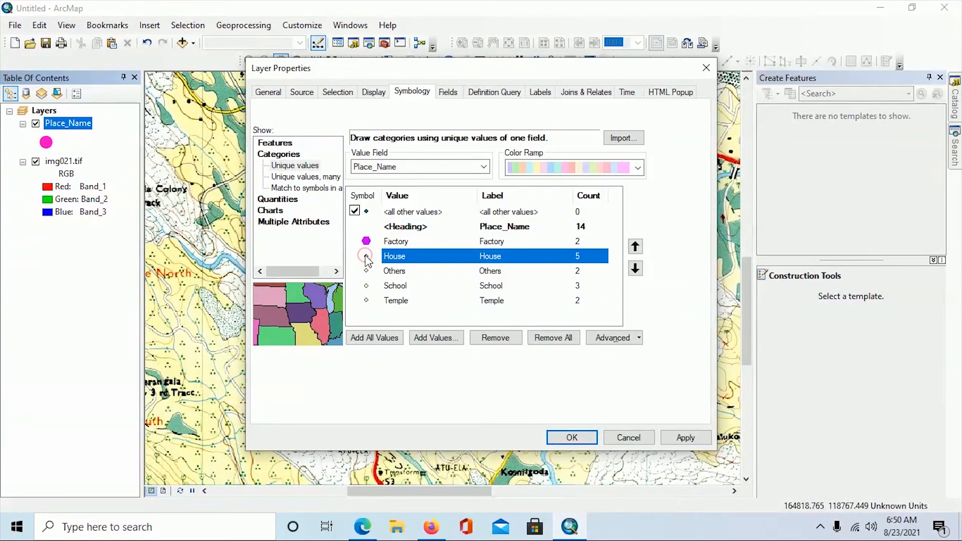
pyautogui.doubleClick(366, 257)
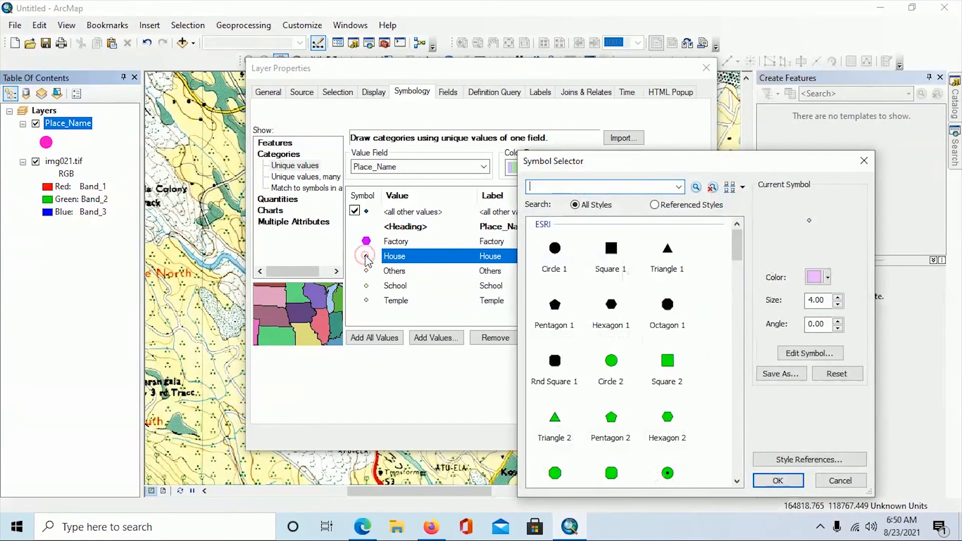
pyautogui.click(613, 251)
pyautogui.doubleClick(837, 306)
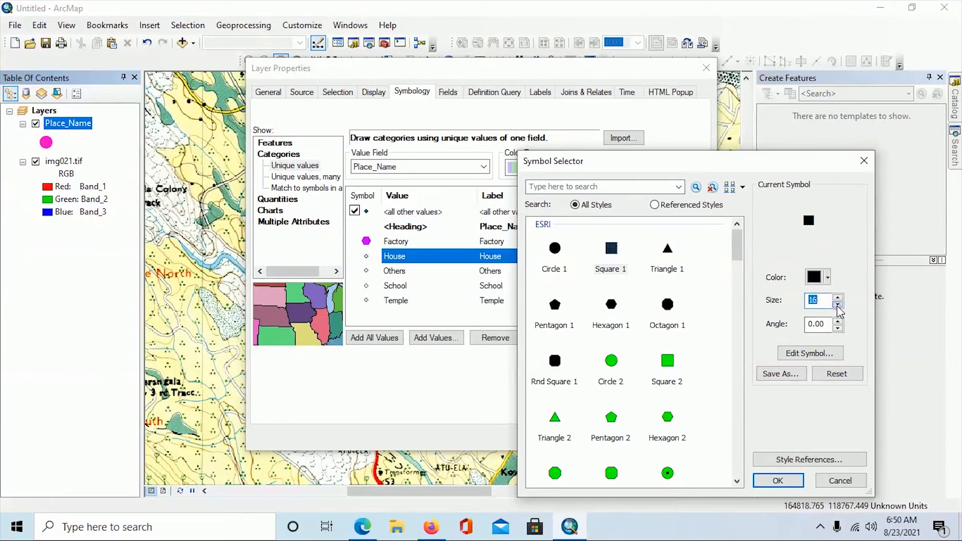
pyautogui.click(837, 306)
pyautogui.click(784, 480)
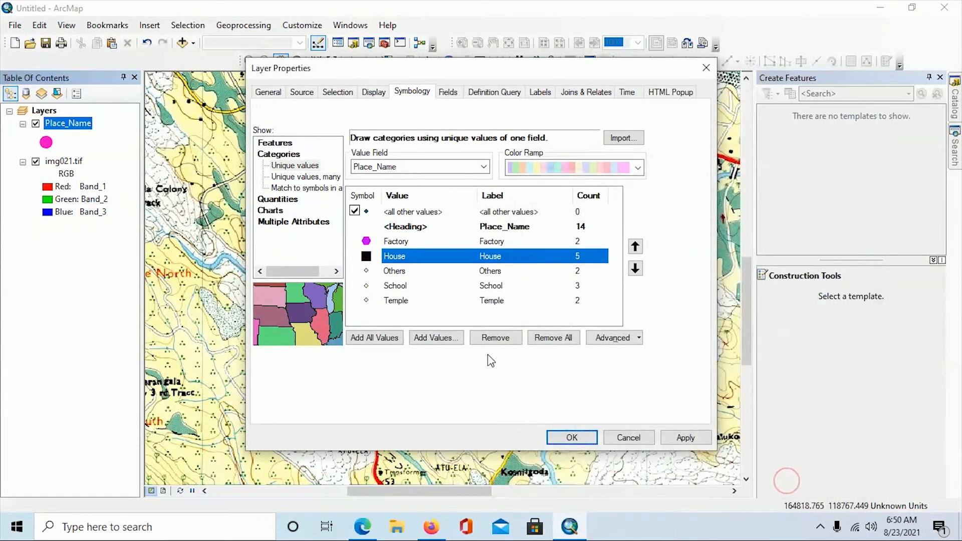
# Step: Change the Others category's symbol to a Circle 1 marker in reddish brown with size 15
pyautogui.doubleClick(367, 272)
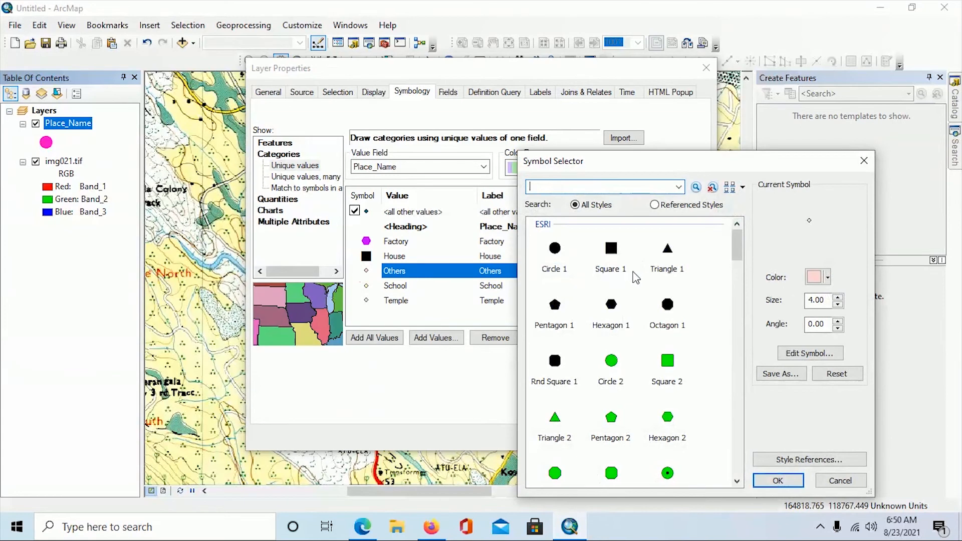
pyautogui.click(555, 249)
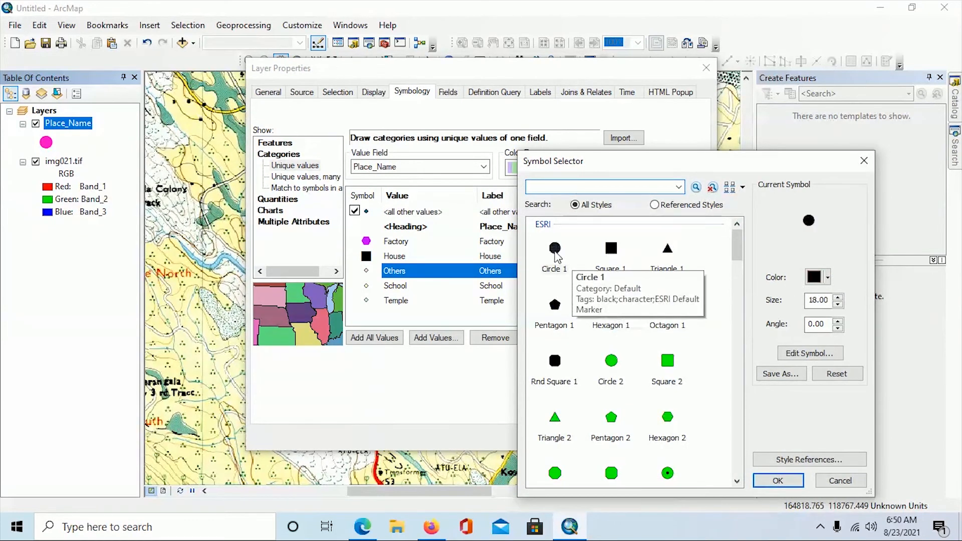
pyautogui.click(838, 304)
pyautogui.click(838, 304)
pyautogui.click(838, 305)
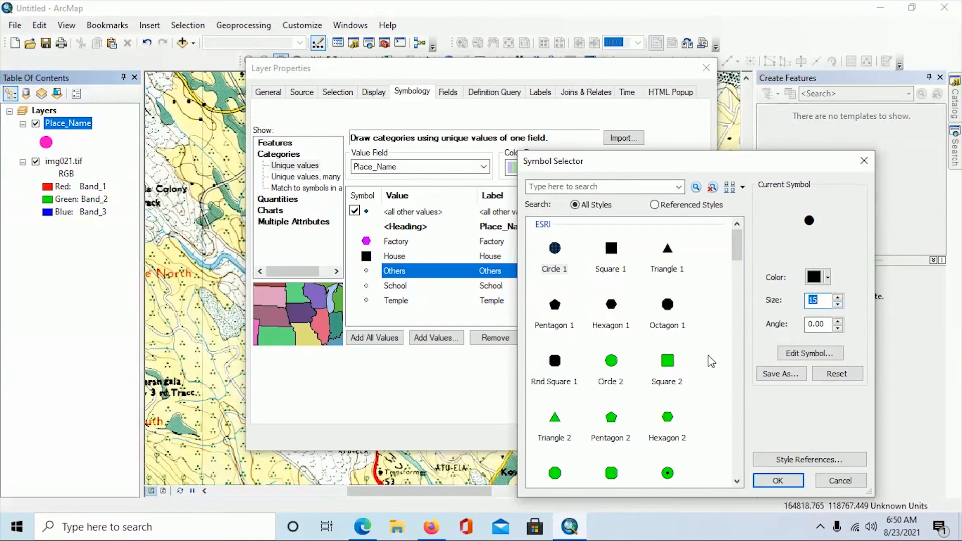
pyautogui.click(828, 277)
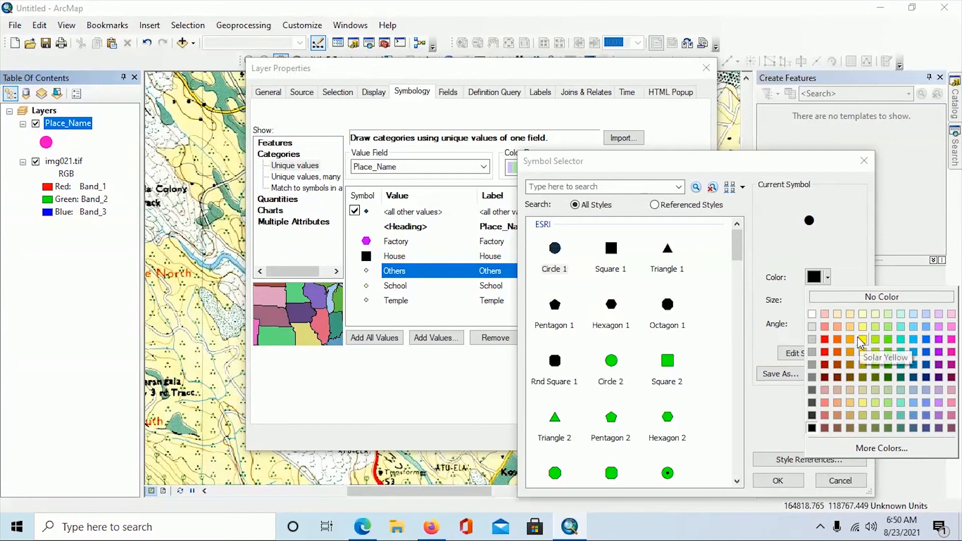
pyautogui.click(840, 361)
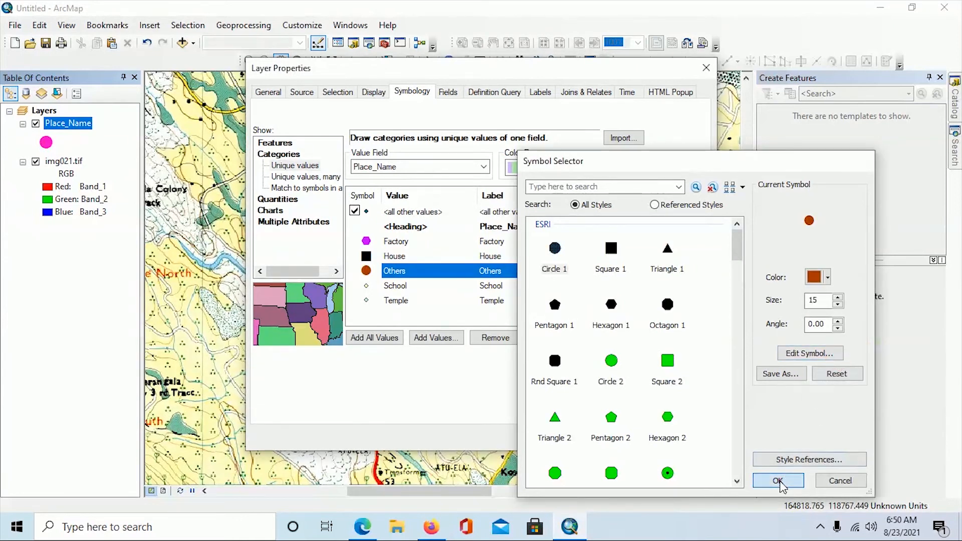
pyautogui.click(779, 480)
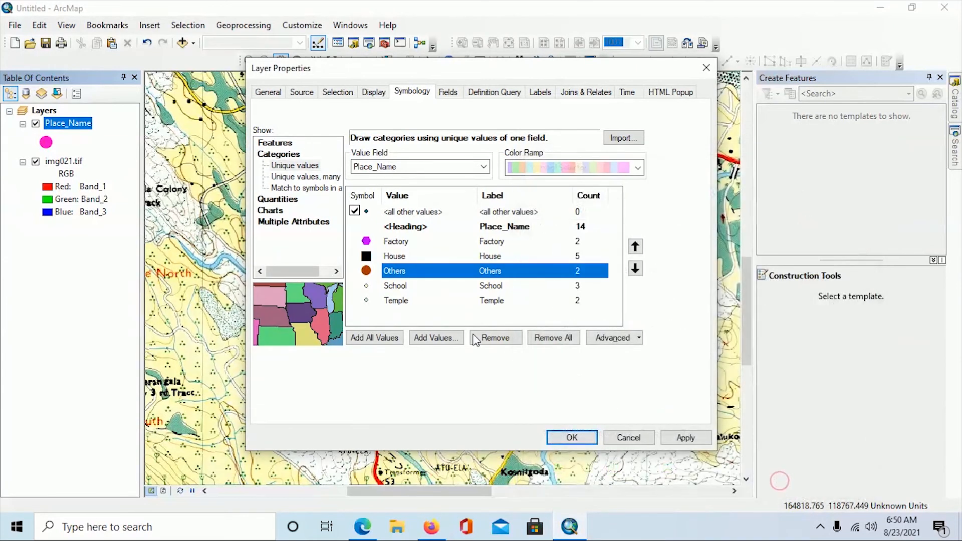
# Step: Change the School category's symbol to a red Diamond 1 marker with size 15
pyautogui.doubleClick(366, 287)
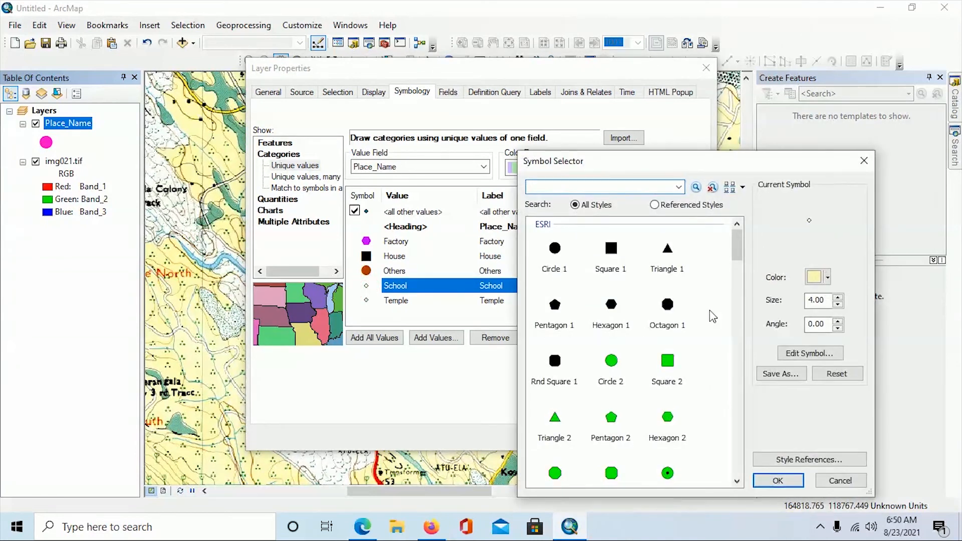
pyautogui.moveTo(736, 245); pyautogui.dragTo(732, 286)
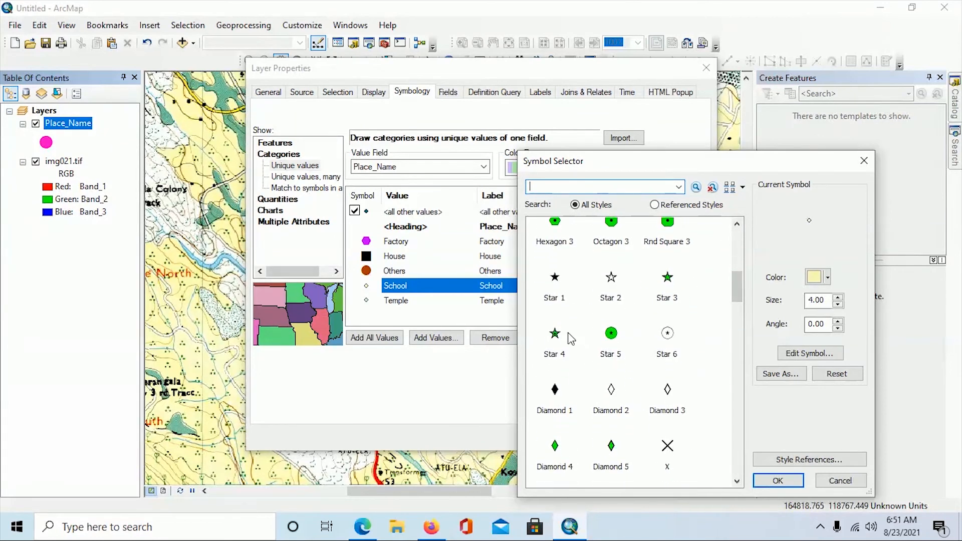
pyautogui.click(555, 390)
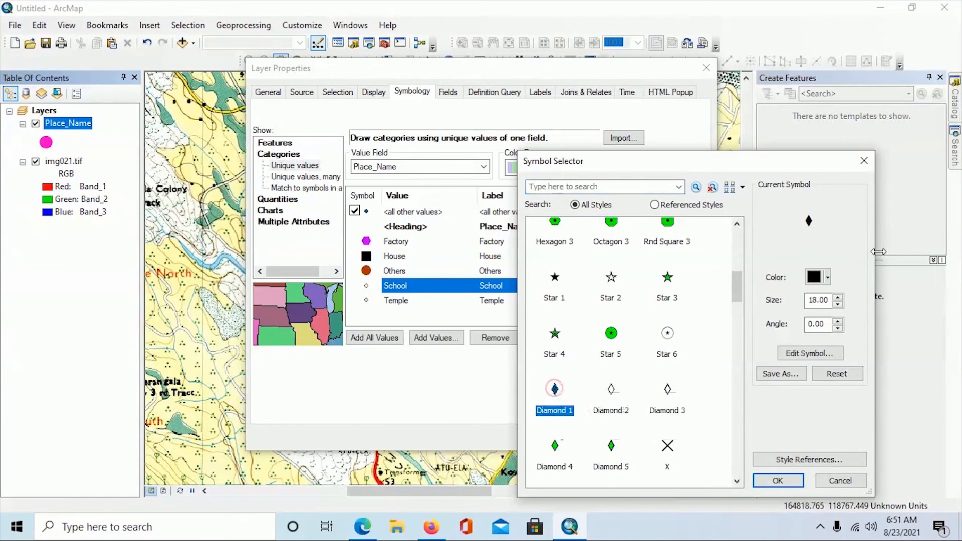
pyautogui.click(827, 280)
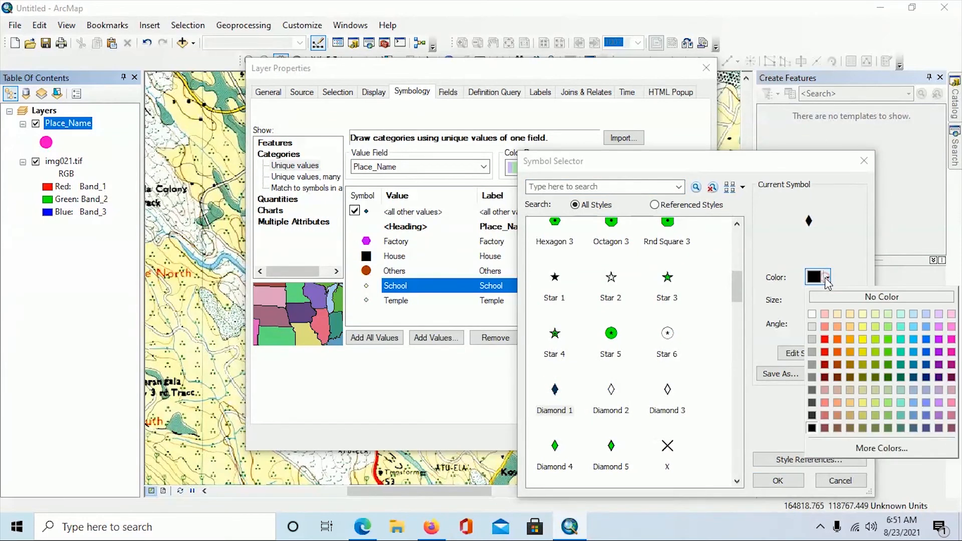
pyautogui.click(827, 336)
pyautogui.click(837, 303)
pyautogui.click(837, 304)
pyautogui.click(837, 304)
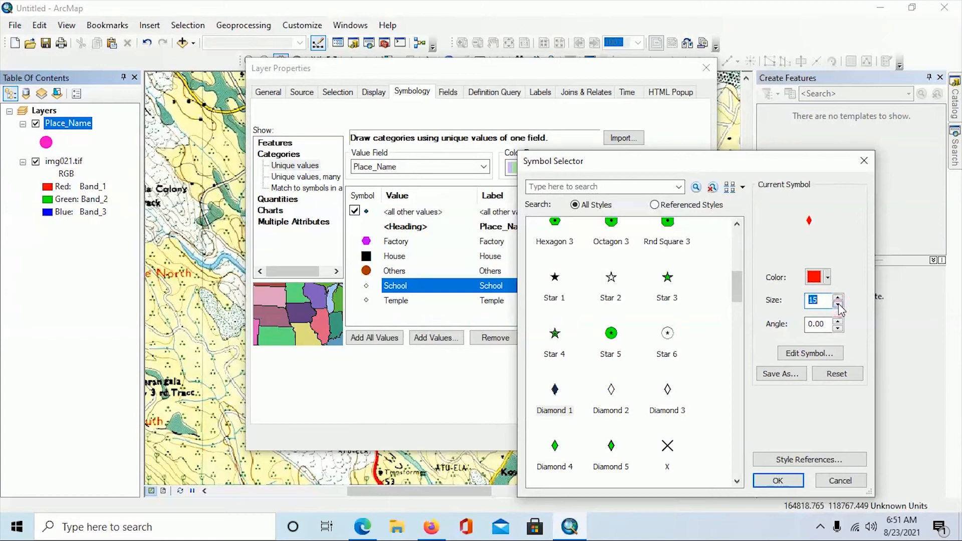
pyautogui.click(789, 480)
# Step: Change the Temple category's symbol to a yellow Circle 3 marker with size 15, and apply the symbology to the Place_Name layer
pyautogui.doubleClick(367, 300)
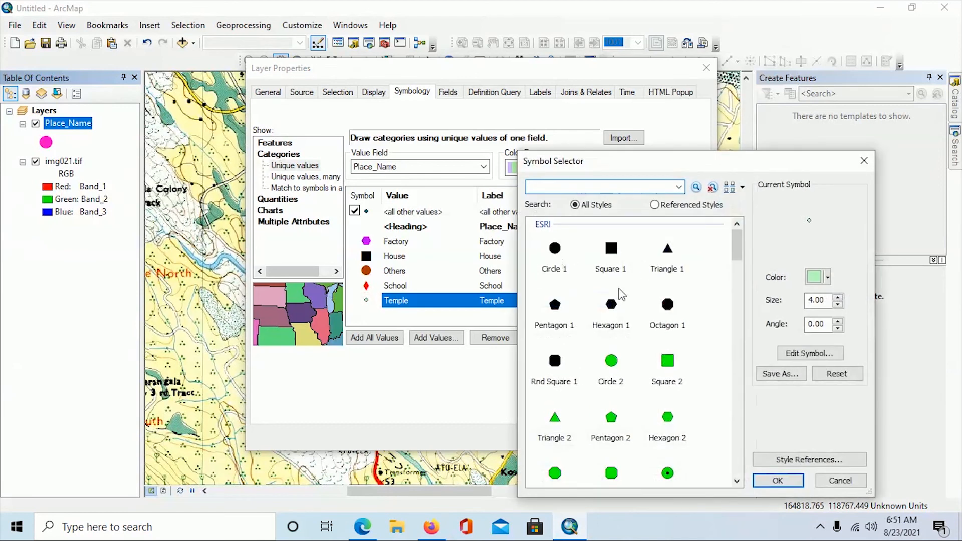
pyautogui.click(670, 474)
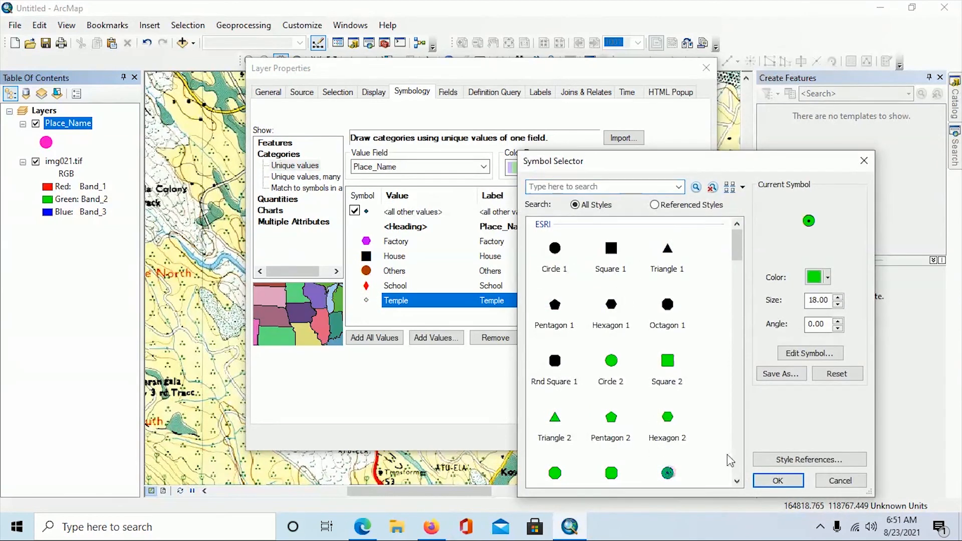
pyautogui.click(837, 304)
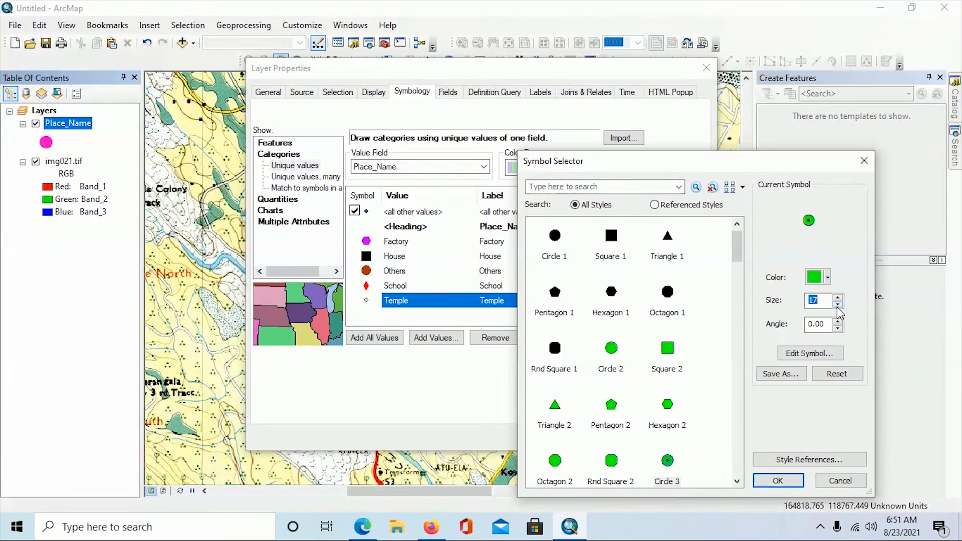
pyautogui.click(837, 304)
pyautogui.click(837, 304)
pyautogui.click(827, 279)
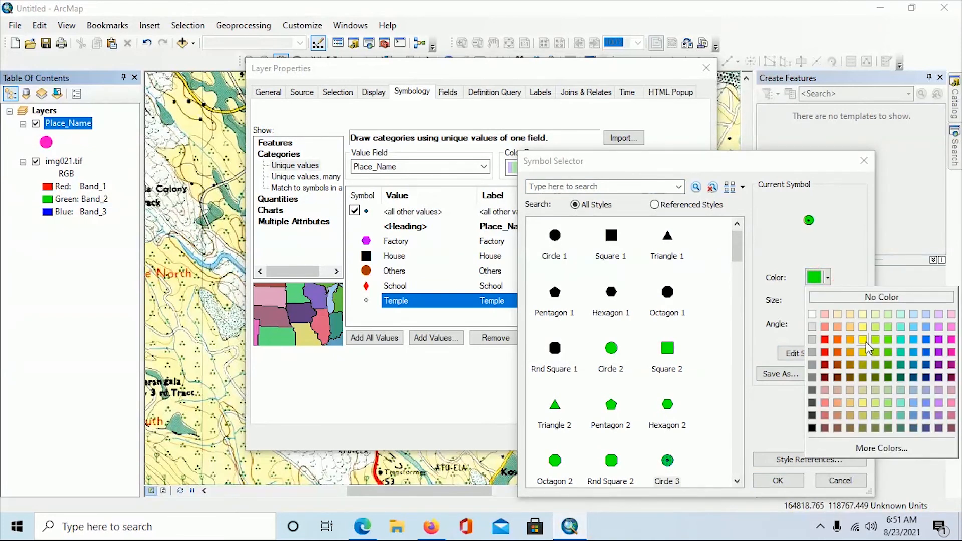
pyautogui.click(865, 341)
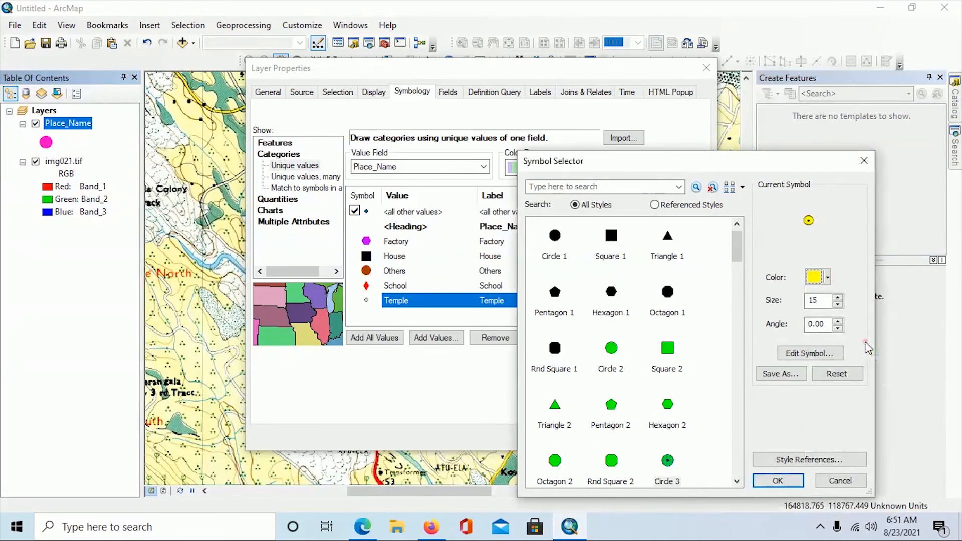
pyautogui.click(778, 480)
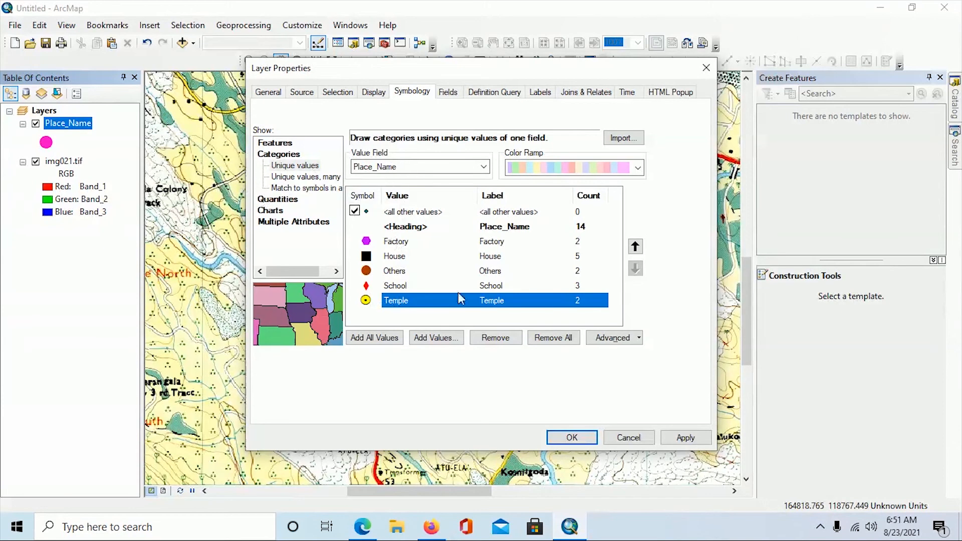
pyautogui.click(686, 438)
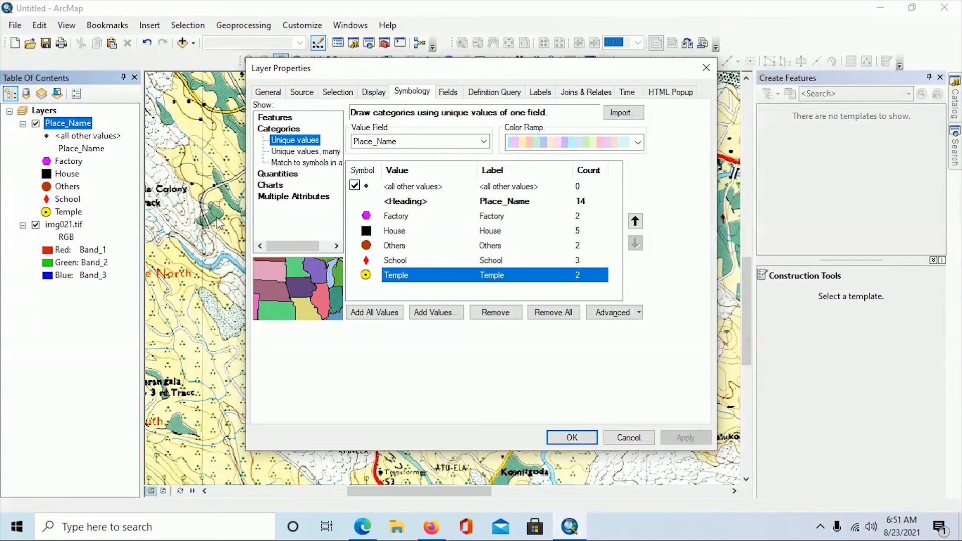
pyautogui.click(570, 438)
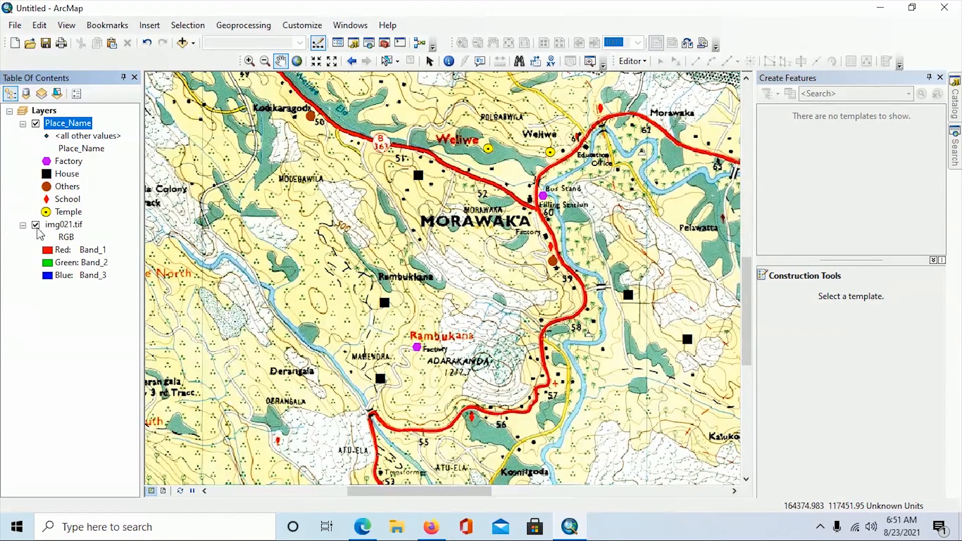
# Step: Hide the img021.tif scanned map to view the symbolized points alone, and show it again
pyautogui.click(36, 225)
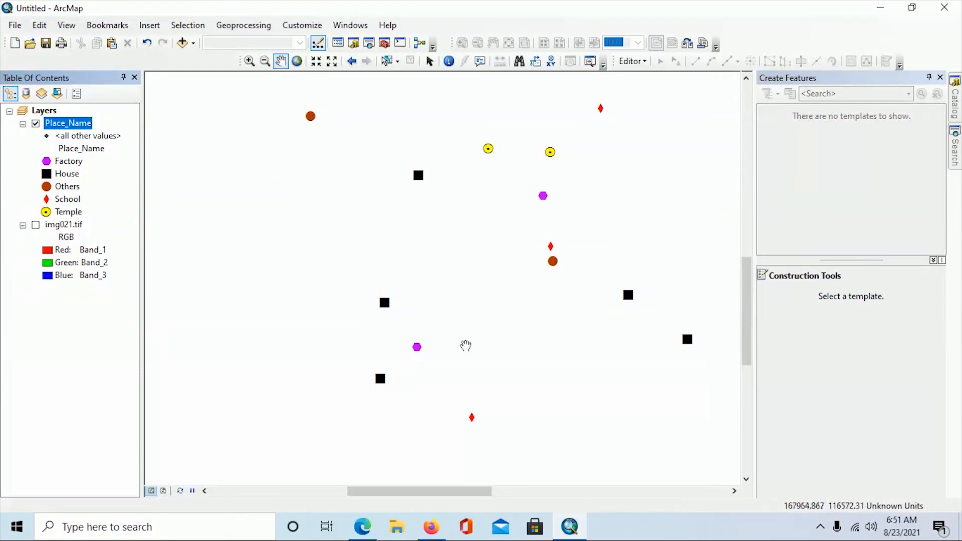
pyautogui.click(36, 225)
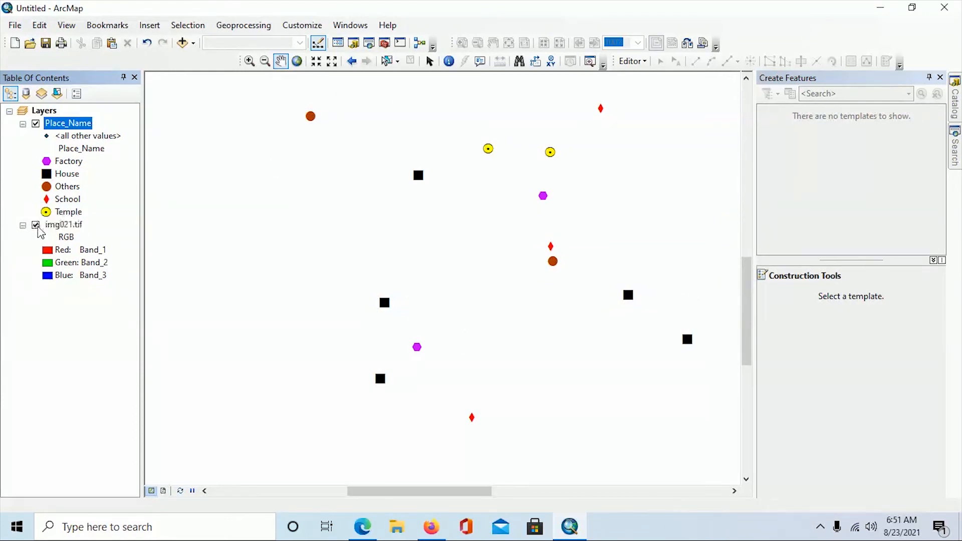
pyautogui.click(36, 226)
pyautogui.click(36, 225)
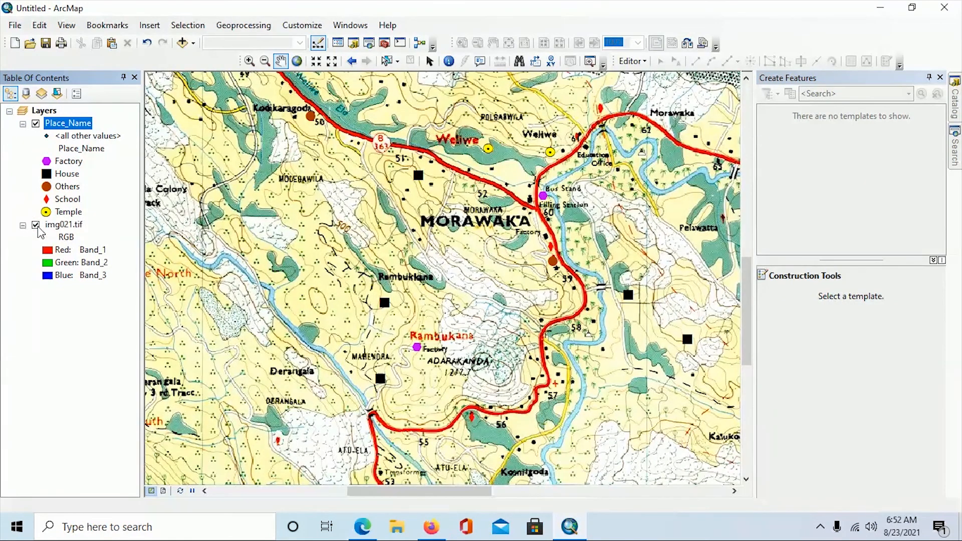